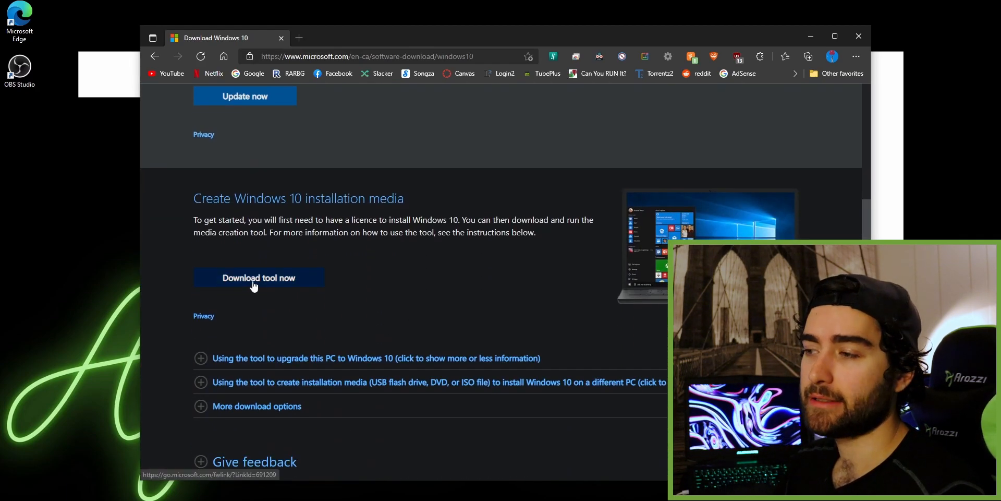
# Download the Windows 10 media creation tool, run MediaCreationTool21H1.exe with permission to make changes, and accept its license terms
pyautogui.click(254, 286)
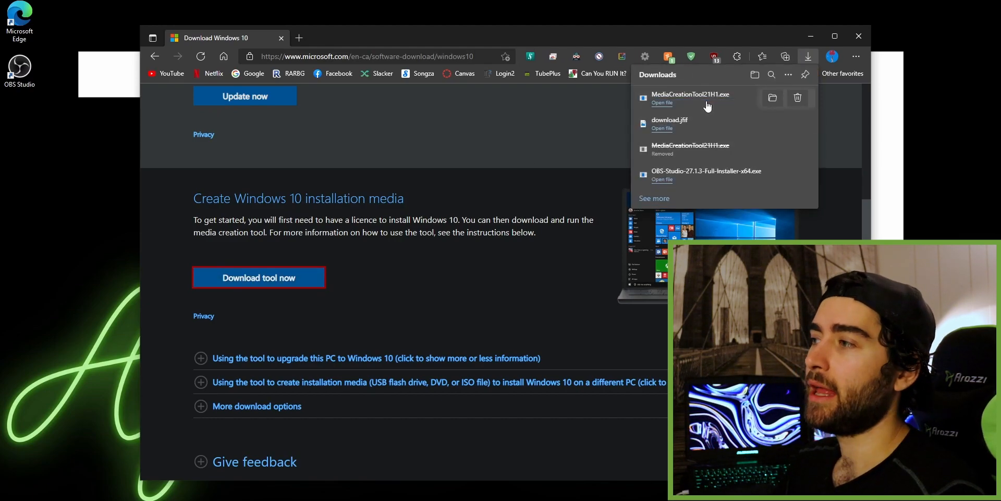
pyautogui.click(713, 103)
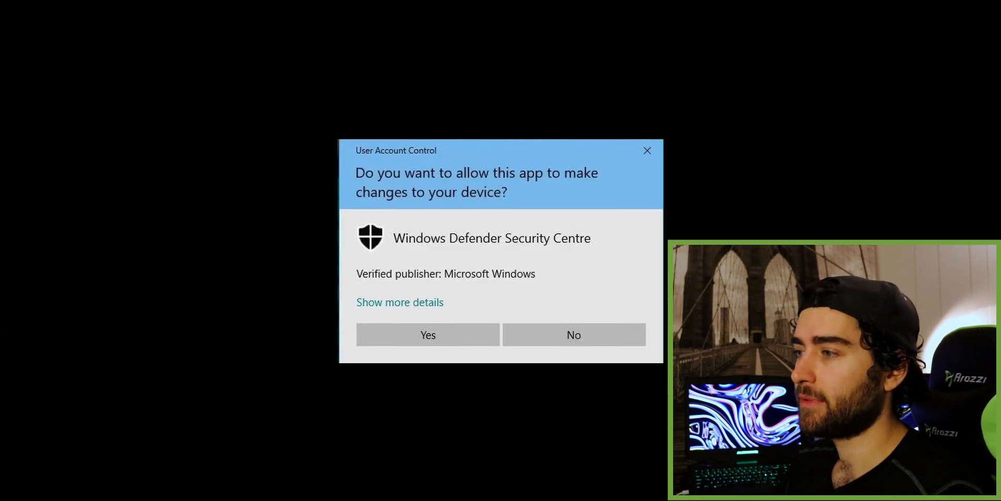
pyautogui.click(428, 335)
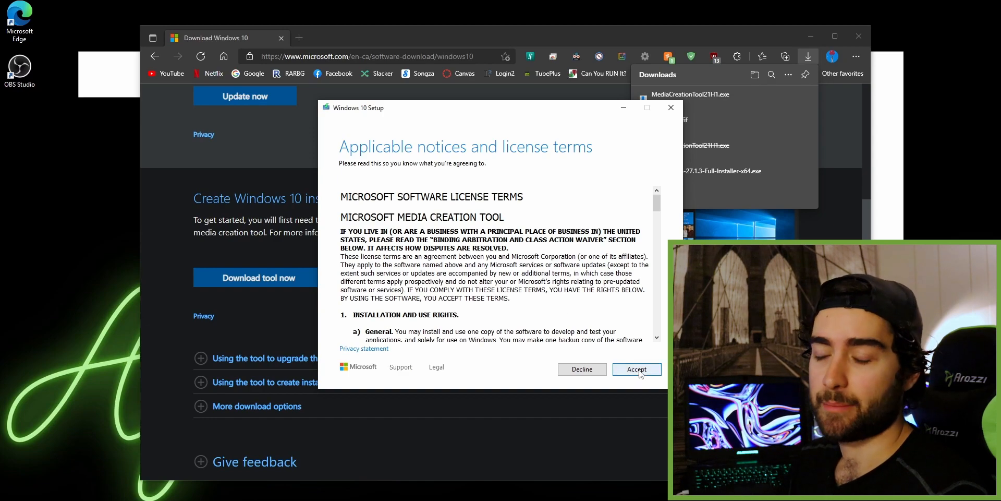
pyautogui.click(637, 370)
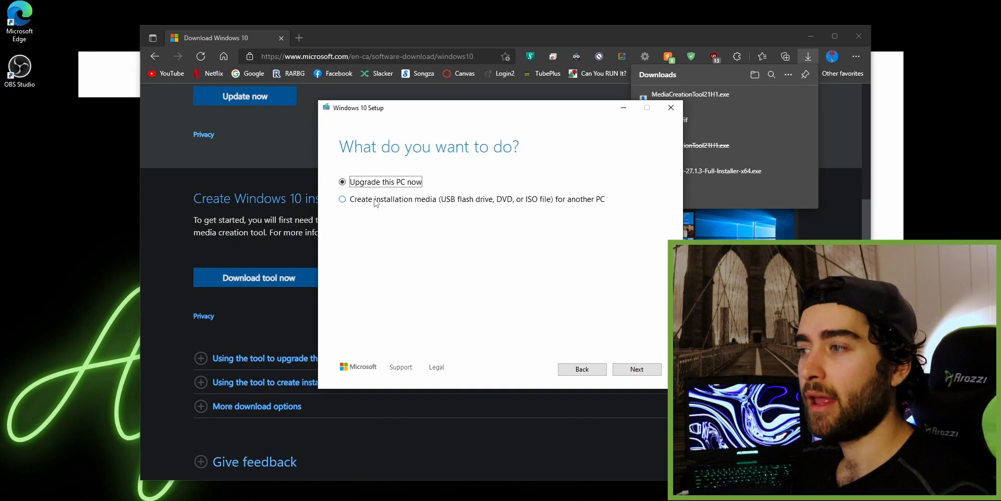
# Choose to create installation media for another PC, using the recommended language, edition and architecture
pyautogui.click(342, 199)
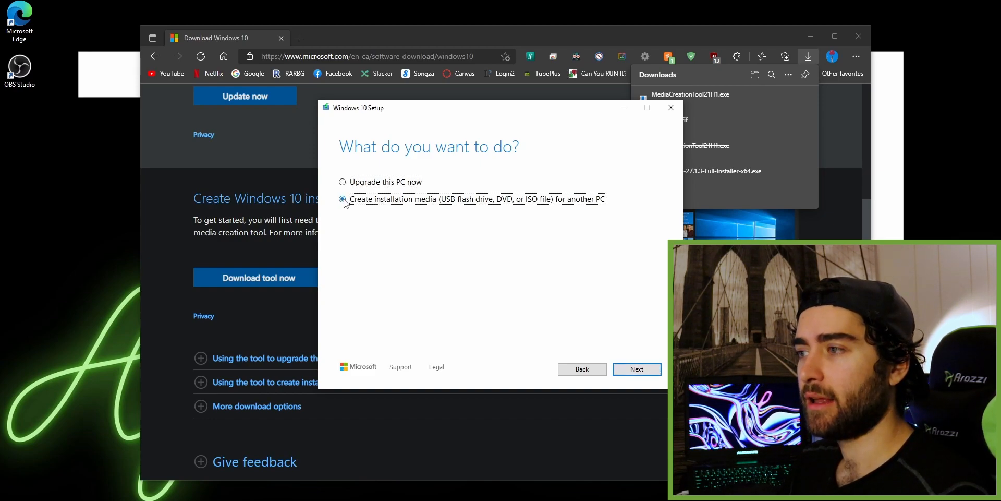
pyautogui.click(637, 370)
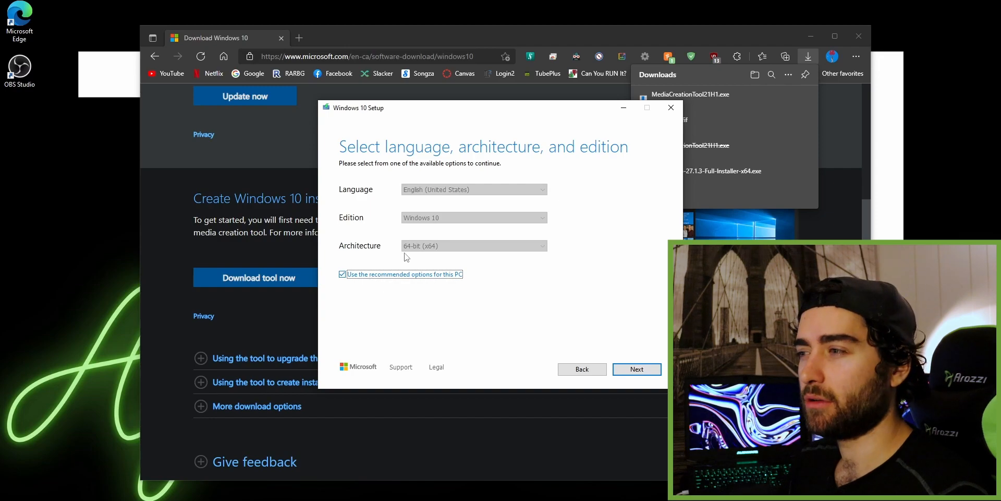
pyautogui.click(655, 370)
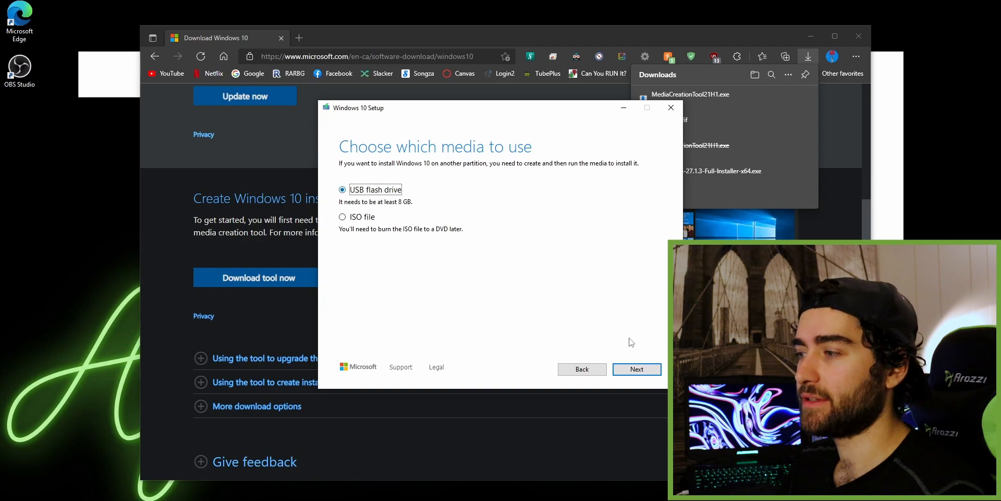
# Write the Windows 10 installation media to the USB flash drive F: (WINDOWS) and finish the setup
pyautogui.click(637, 368)
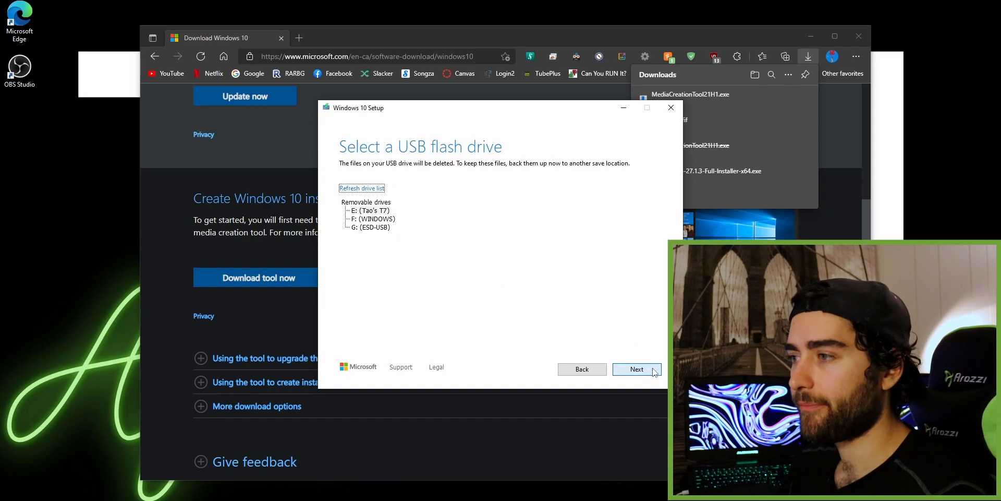
pyautogui.click(377, 221)
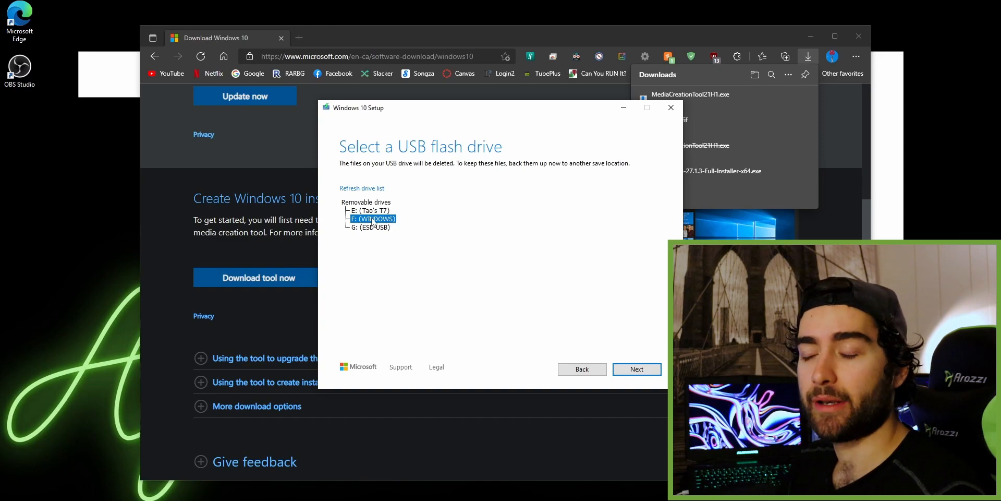
pyautogui.click(637, 370)
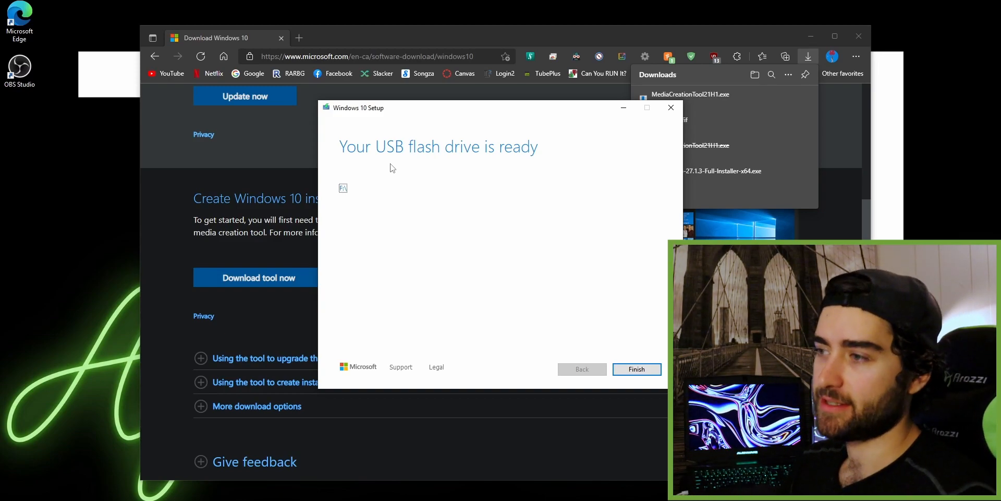
pyautogui.click(639, 370)
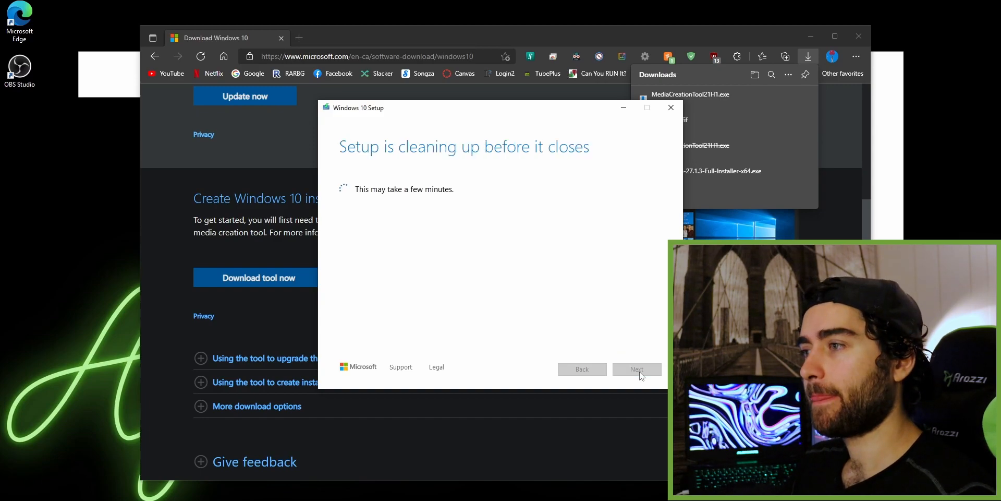
# Search Google for "donwload windwows 11" and open Microsoft's Download Windows 11 page
pyautogui.click(349, 59)
pyautogui.write('goog')
pyautogui.press('Return')
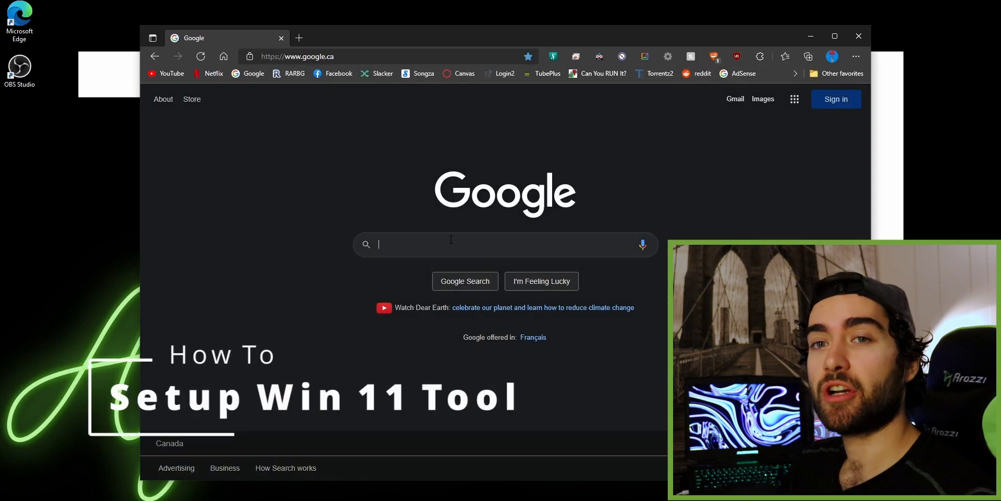
pyautogui.click(451, 239)
pyautogui.write('donwload windwows 11')
pyautogui.press('Return')
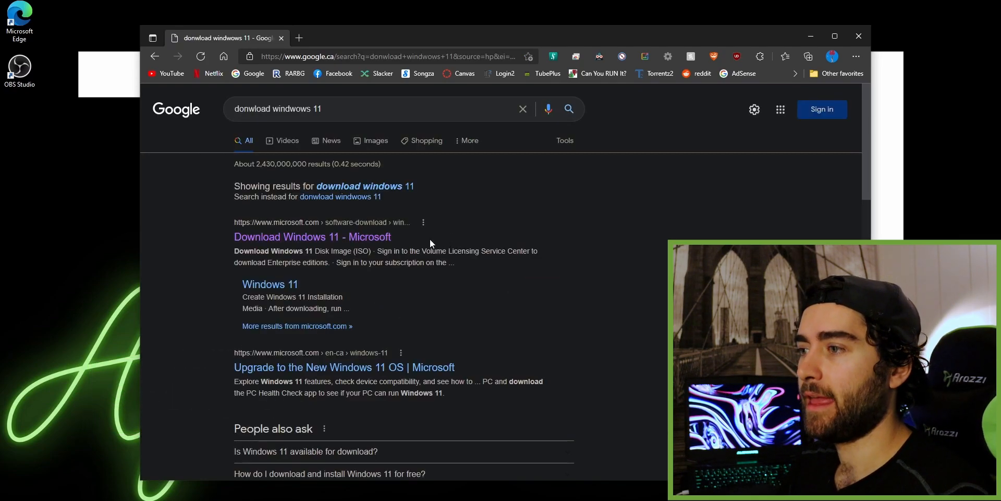
pyautogui.click(352, 188)
pyautogui.click(323, 202)
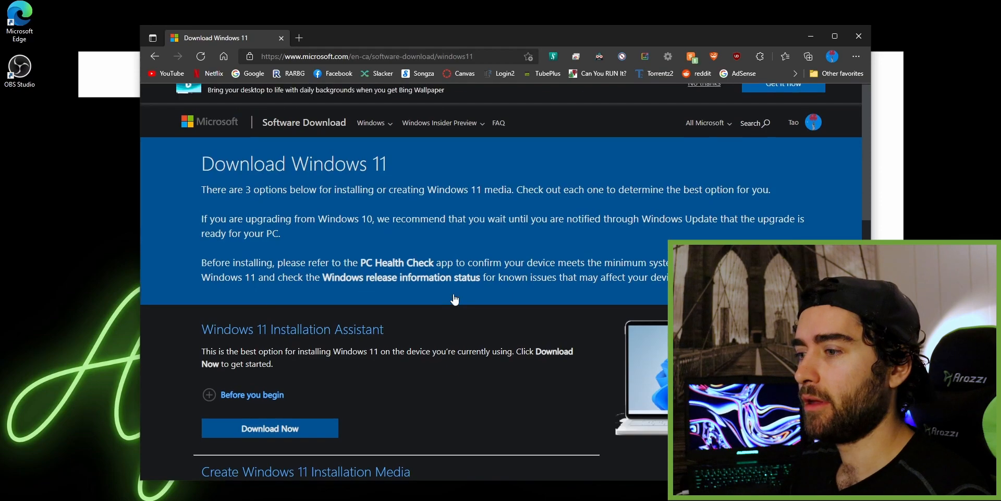
# Download the Windows 11 installation media tool, run MediaCreationToolW11.exe with permission to make changes, and accept its license terms
pyautogui.scroll(-5, 453, 293)
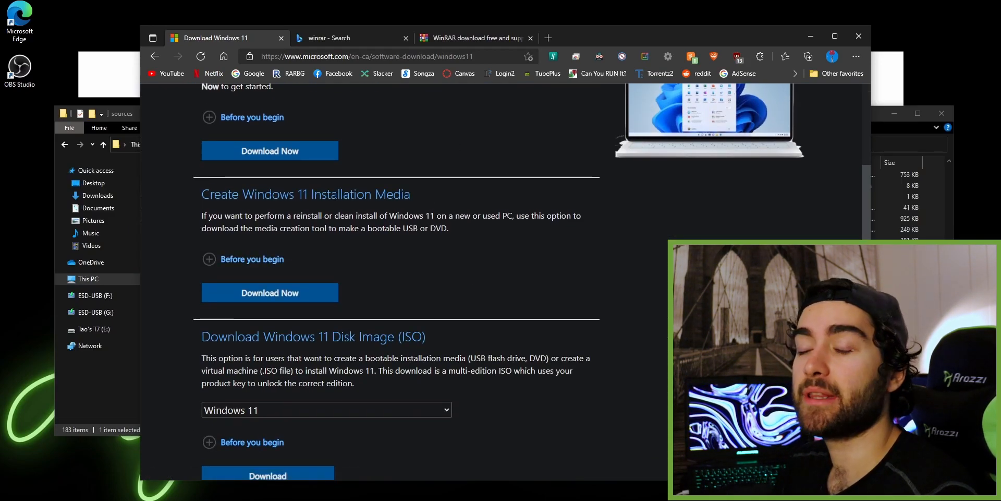
pyautogui.click(302, 294)
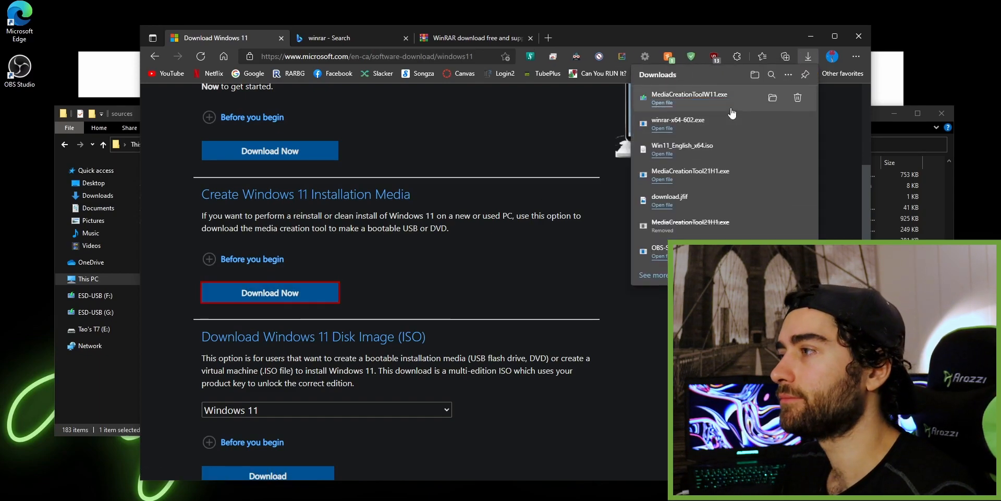
pyautogui.click(697, 98)
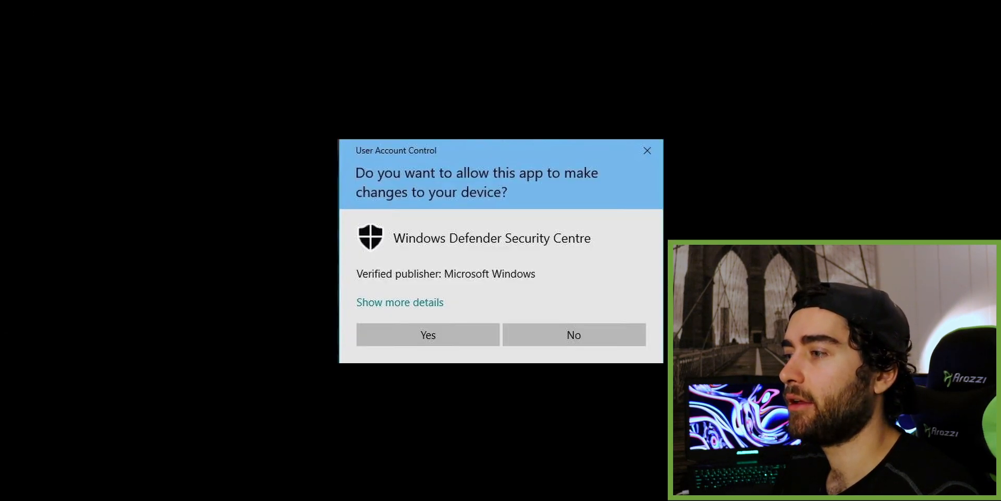
pyautogui.click(427, 334)
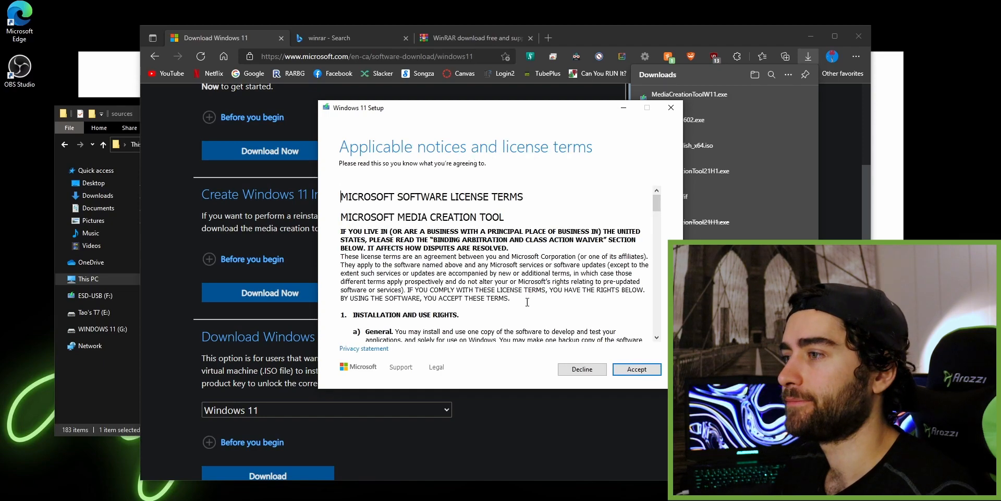
pyautogui.click(640, 371)
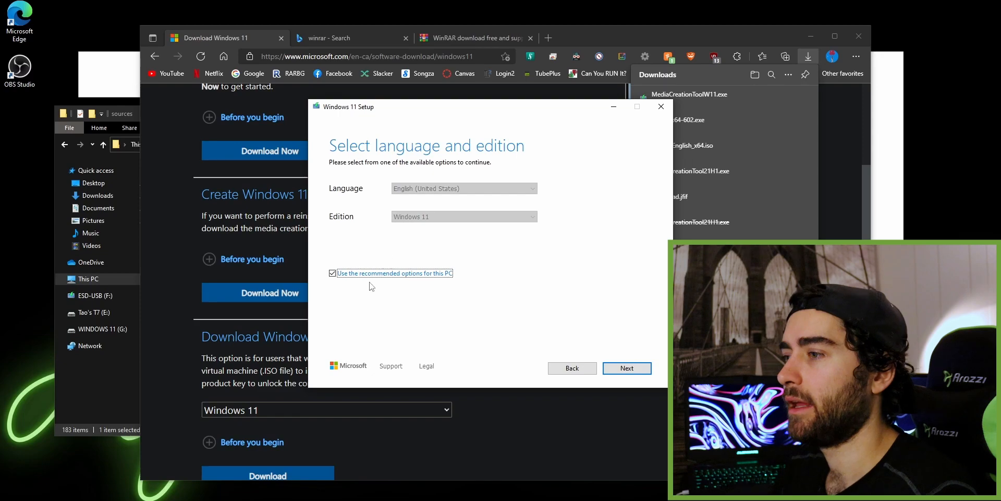
# Create Windows 11 installation media with the recommended options on the USB flash drive G: (WINDOWS 11) and finish the setup
pyautogui.click(359, 278)
pyautogui.click(358, 277)
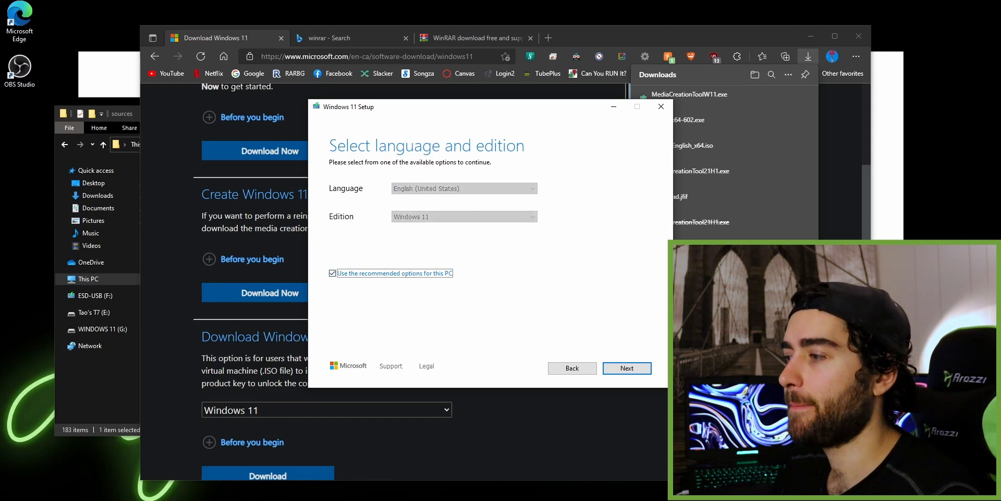
pyautogui.click(627, 367)
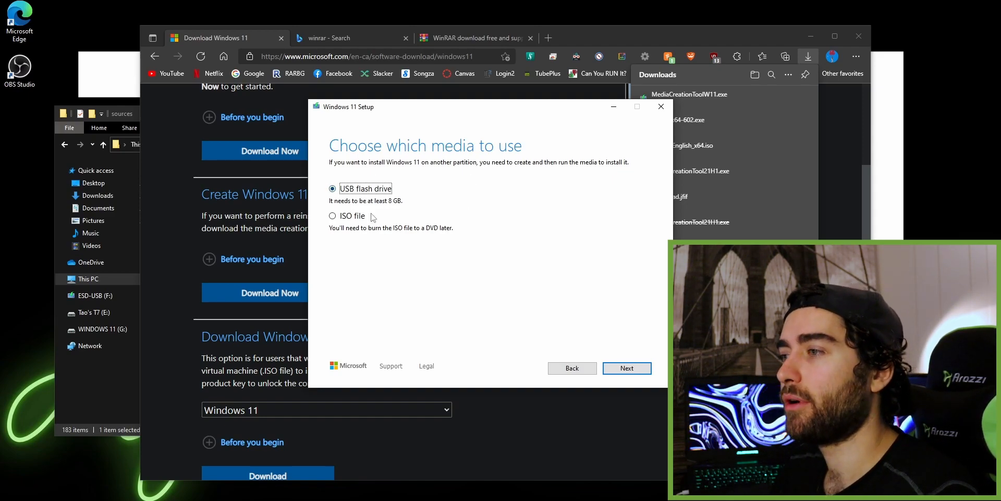
pyautogui.click(639, 368)
pyautogui.click(380, 229)
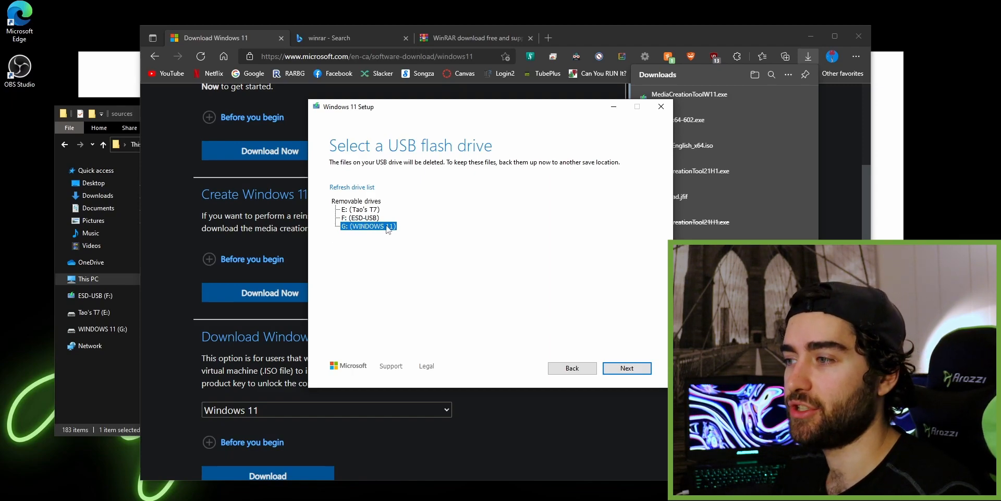
pyautogui.click(626, 368)
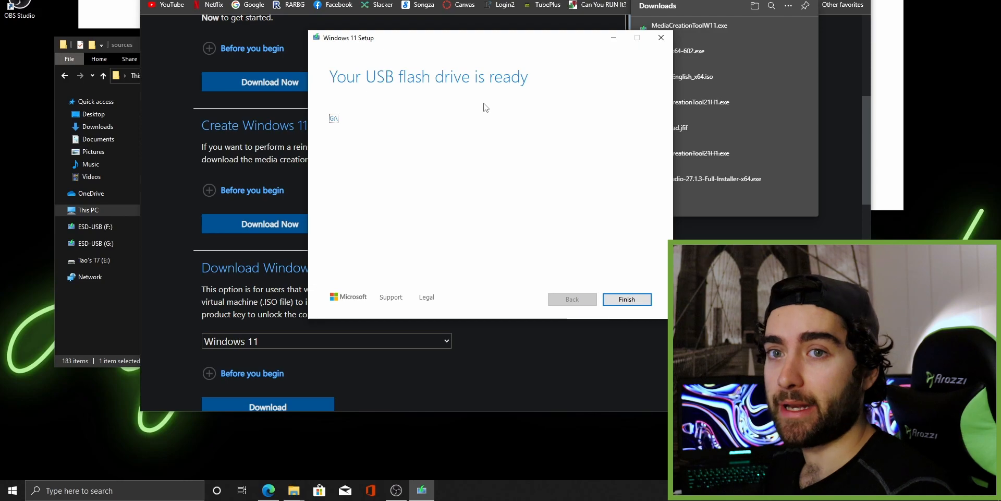
pyautogui.click(634, 304)
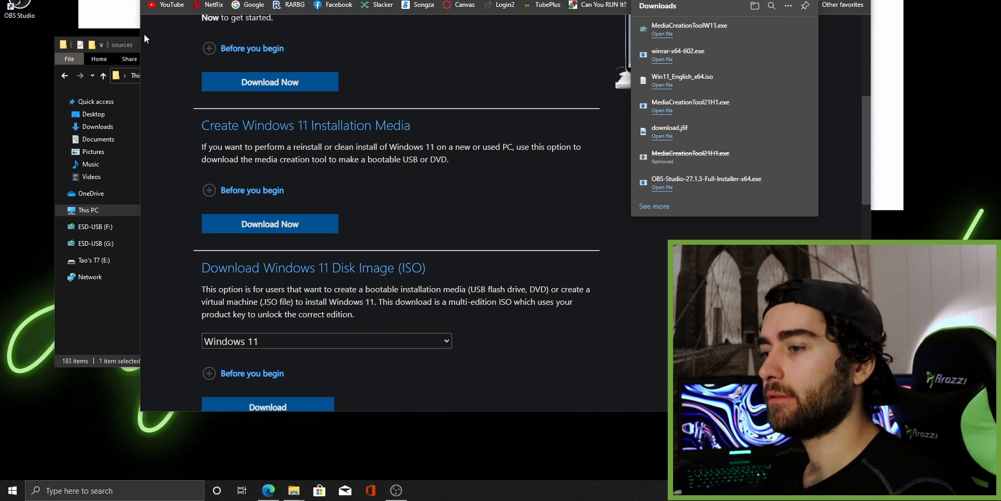
# Switch to File Explorer, open the Windows 10 drive ESD-USB (F:) from This PC, and place the window on the desktop's left side
pyautogui.click(320, 443)
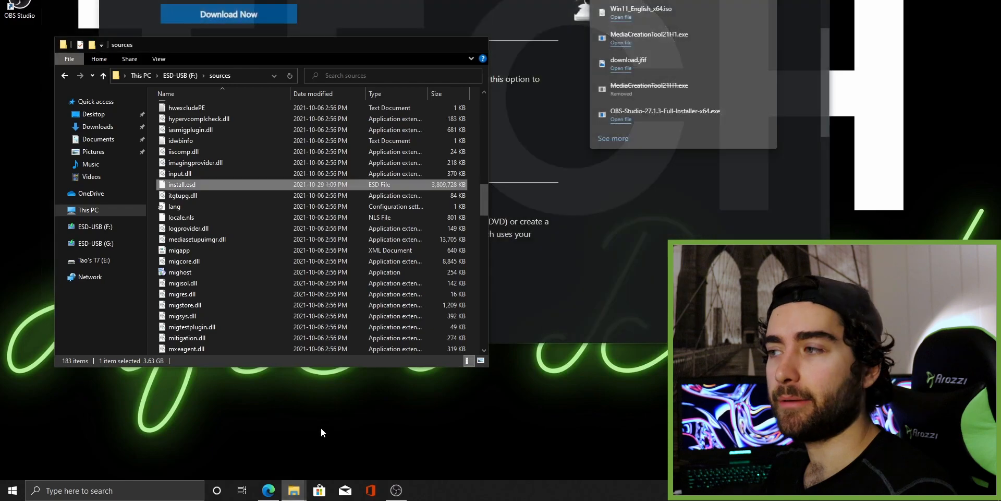
pyautogui.moveTo(323, 47); pyautogui.dragTo(476, 43)
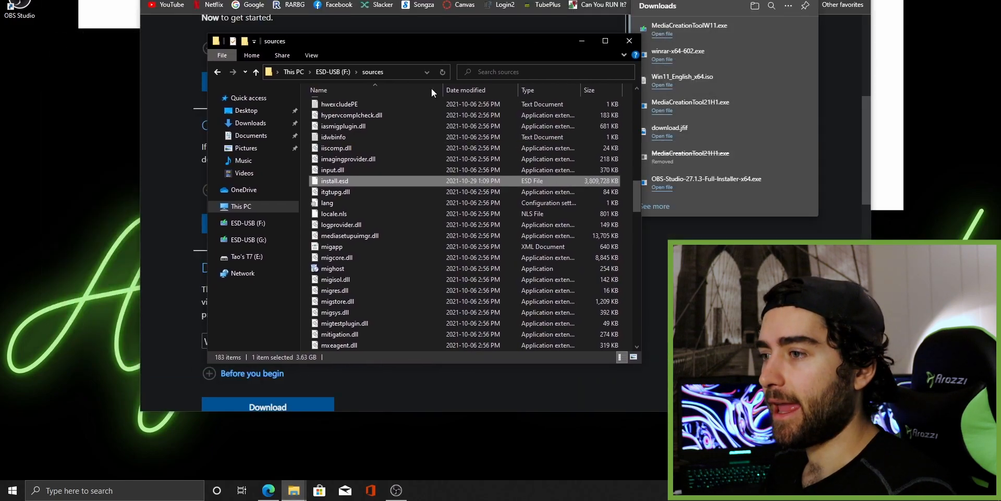
pyautogui.click(241, 206)
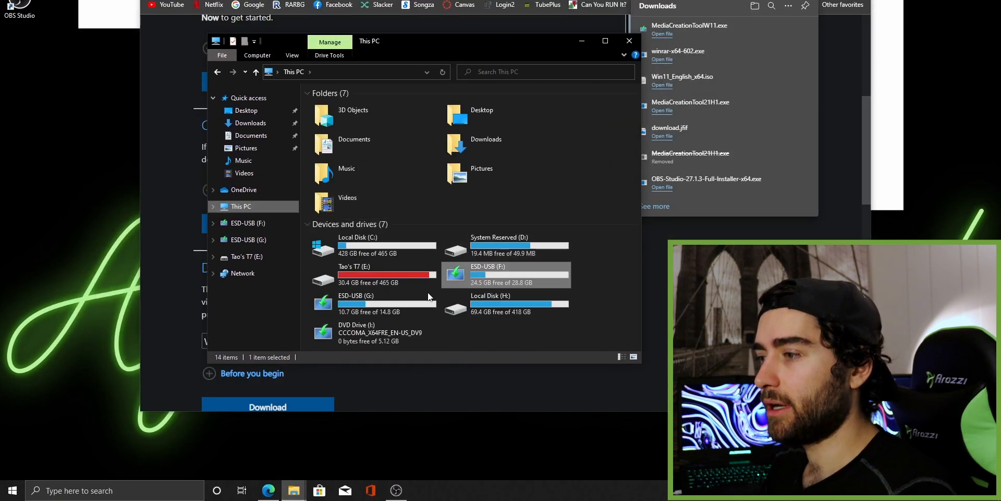
pyautogui.click(473, 278)
pyautogui.click(377, 303)
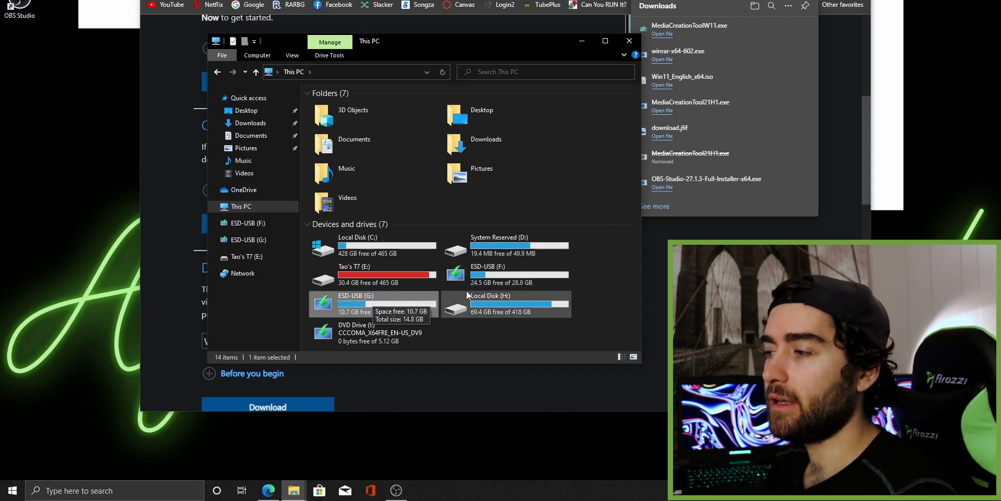
pyautogui.doubleClick(510, 277)
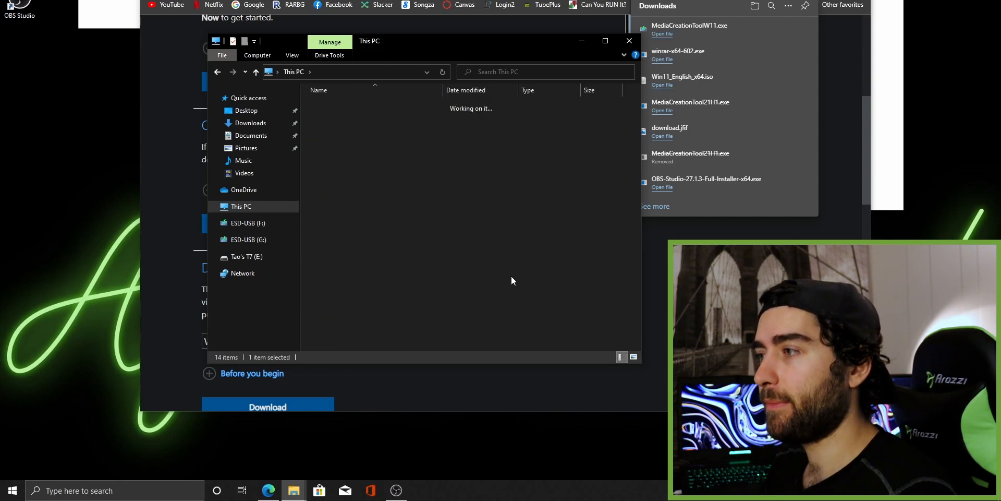
pyautogui.moveTo(445, 43); pyautogui.dragTo(299, 41)
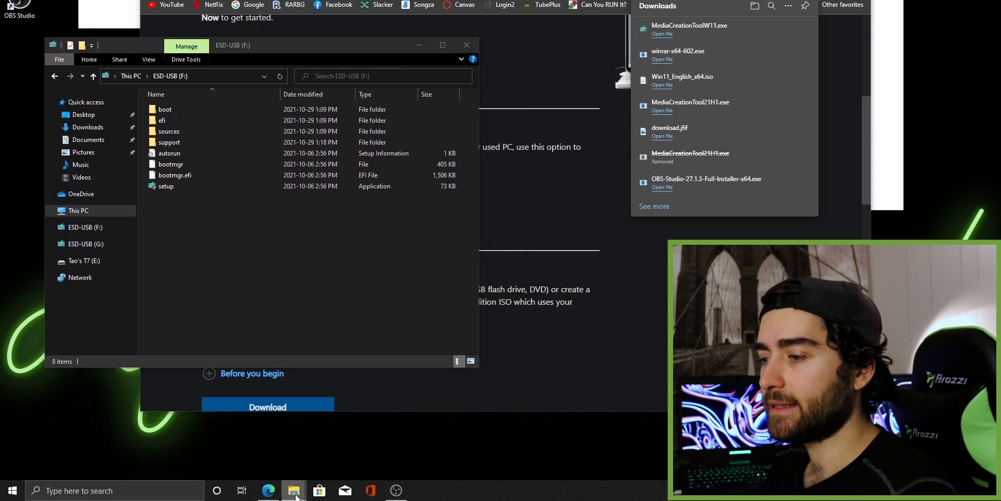
# Open a second File Explorer window beside the first one and show the Windows 11 drive ESD-USB (G:) in it
pyautogui.rightClick(292, 489)
pyautogui.click(282, 435)
pyautogui.moveTo(322, 63); pyautogui.dragTo(756, 46)
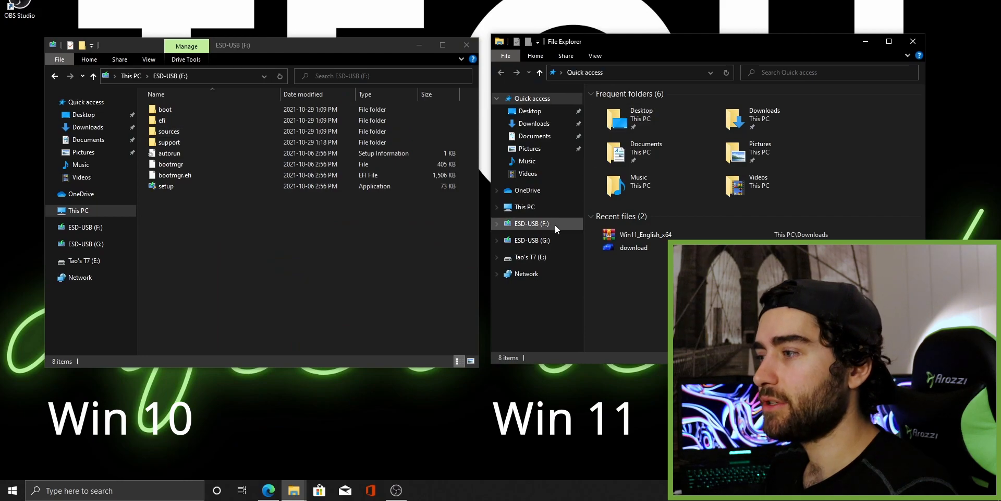
pyautogui.click(544, 241)
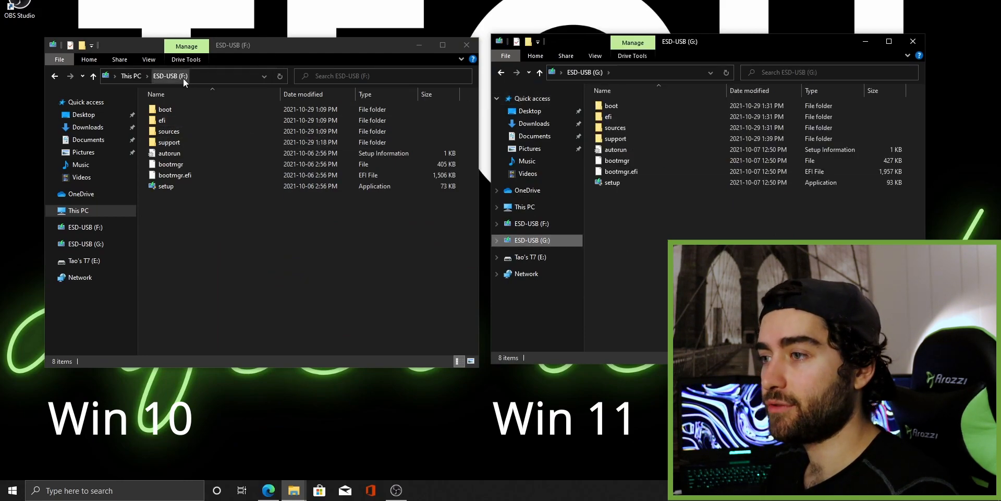
# Check the USB drives in This PC from the Windows 10 window, reopen ESD-USB (F:), and return to the G: window
pyautogui.click(132, 77)
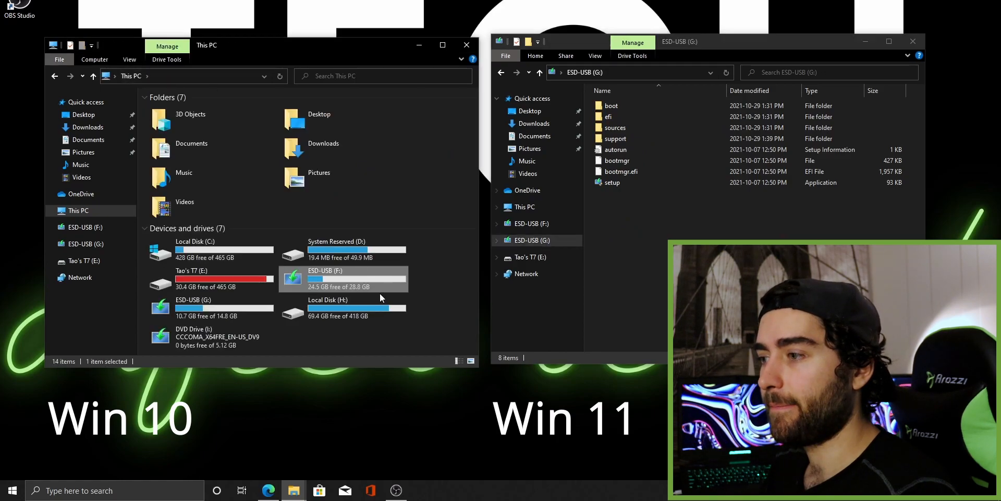
pyautogui.doubleClick(355, 285)
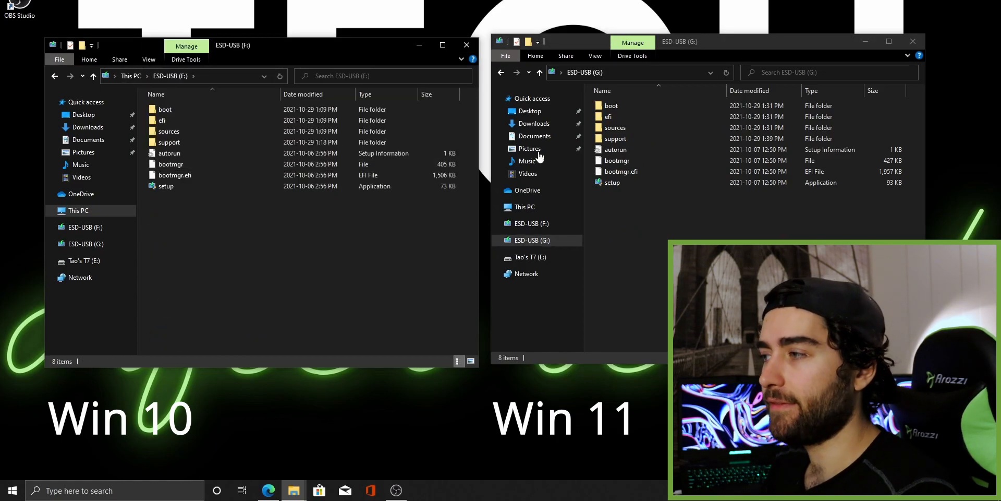
pyautogui.click(695, 204)
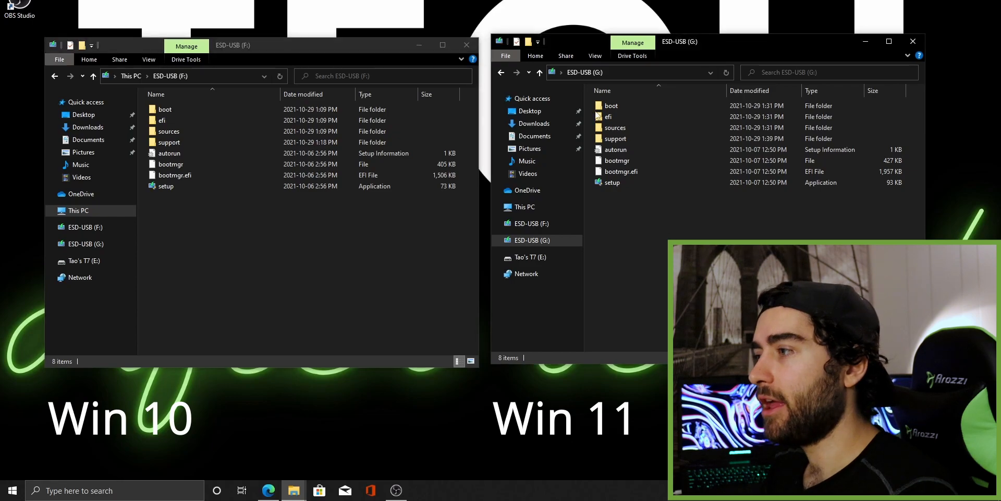
# Open the sources folder on both ESD-USB (G:) and ESD-USB (F:) and locate install.esd in each
pyautogui.doubleClick(621, 130)
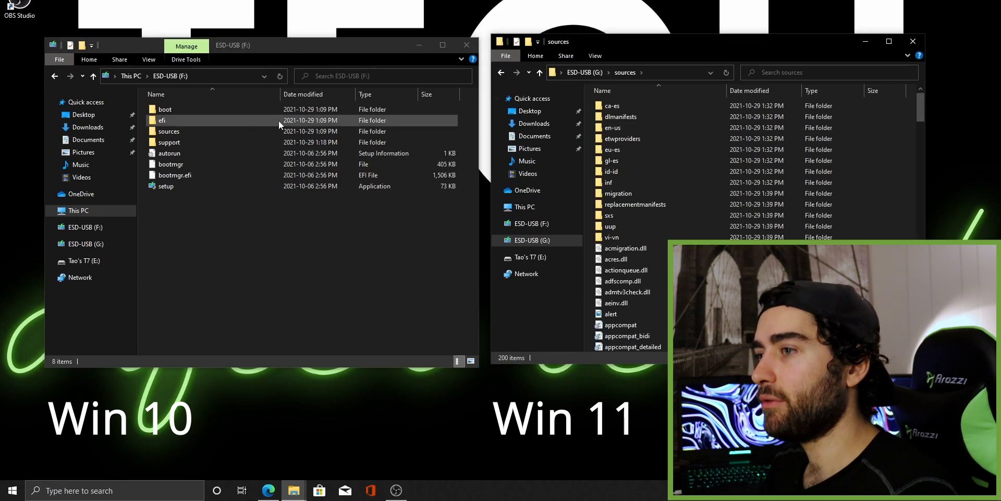
pyautogui.doubleClick(201, 132)
pyautogui.click(656, 238)
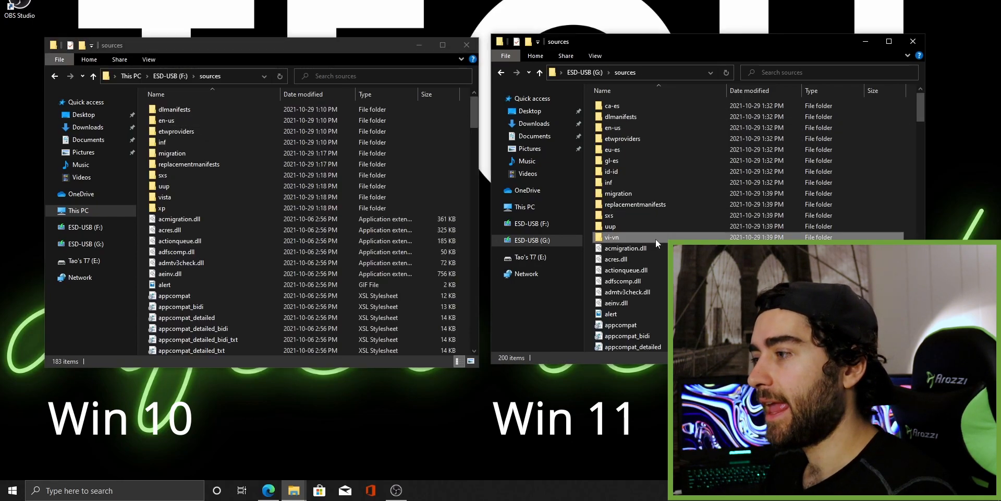
pyautogui.scroll(-8, 657, 249)
pyautogui.scroll(-15, 657, 248)
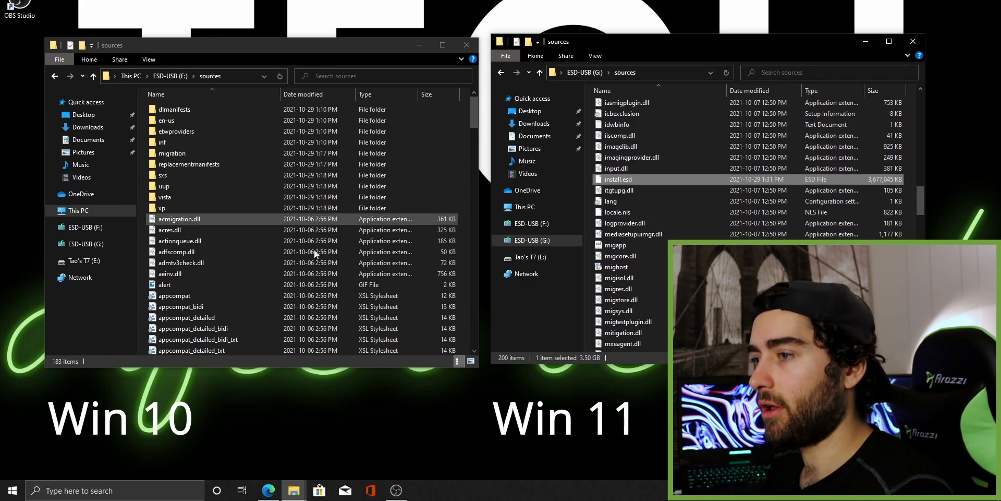
pyautogui.click(271, 264)
pyautogui.write('ins')
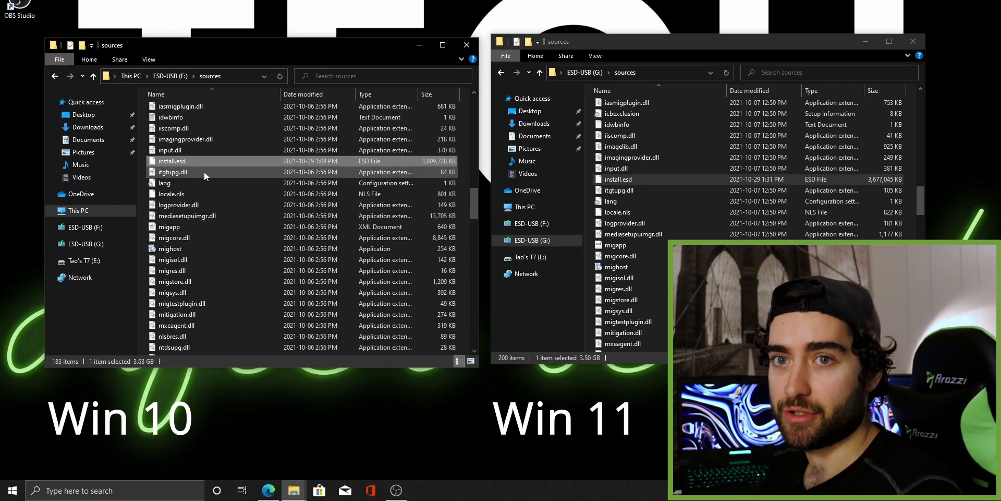
pyautogui.scroll(3, 240, 178)
pyautogui.scroll(-3, 240, 179)
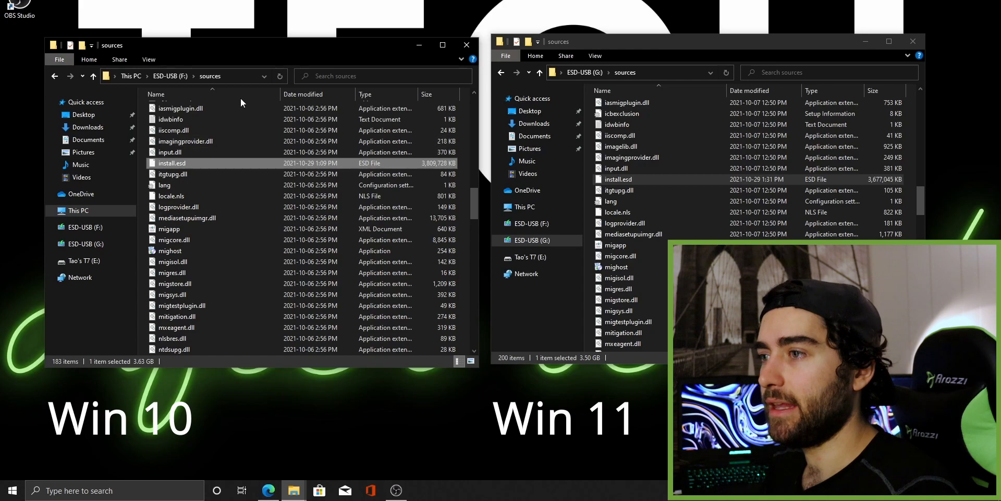
# Check the USB drives in This PC from the Windows 10 window, then return to install.esd in the F: sources folder
pyautogui.click(164, 77)
pyautogui.click(129, 76)
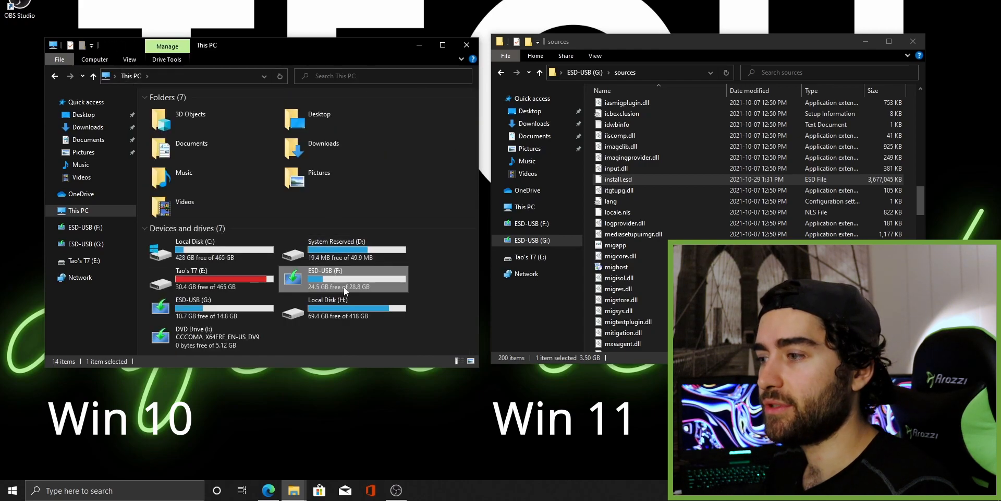
pyautogui.doubleClick(356, 277)
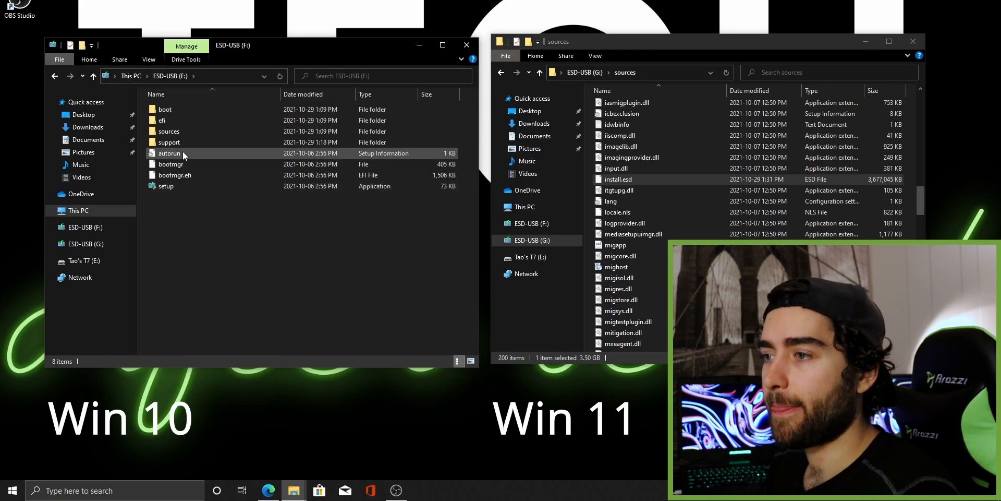
pyautogui.doubleClick(184, 133)
pyautogui.scroll(-20, 184, 132)
pyautogui.click(399, 107)
pyautogui.scroll(3, 409, 144)
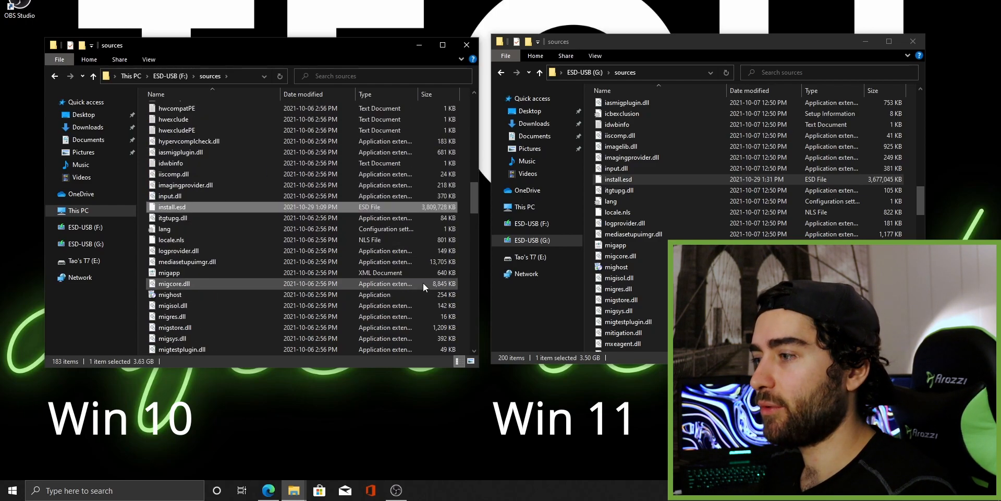
pyautogui.scroll(3, 838, 185)
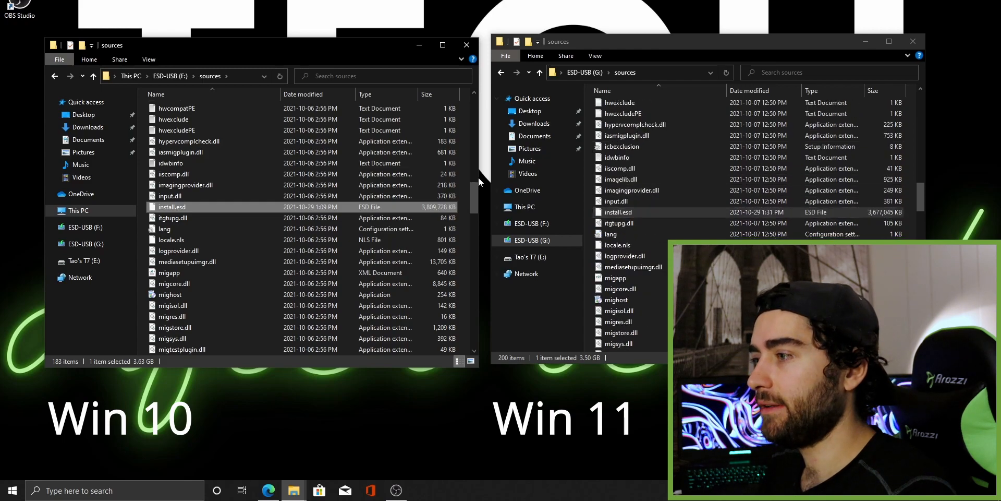
# Permanently delete install.esd from the sources folder of the Windows 10 drive ESD-USB (F:)
pyautogui.click(359, 196)
pyautogui.click(364, 206)
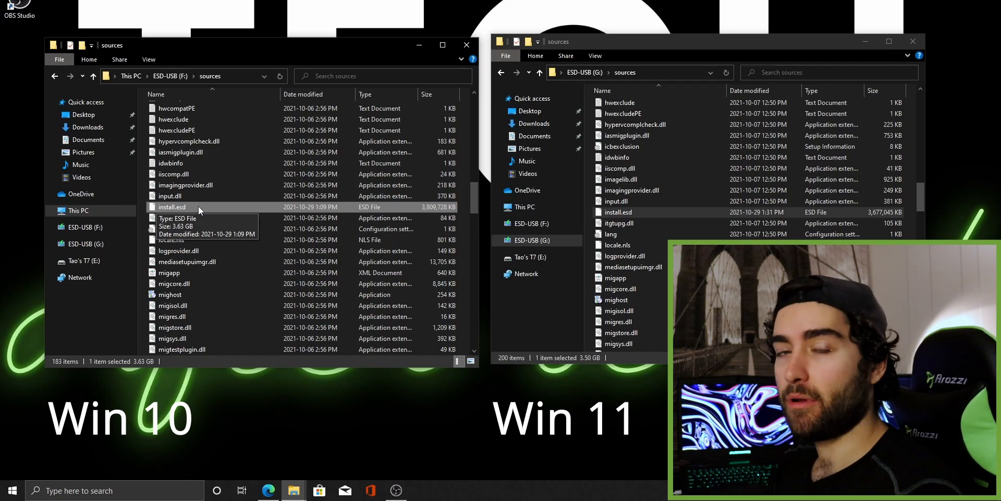
pyautogui.hotkey('shift', 'Delete')
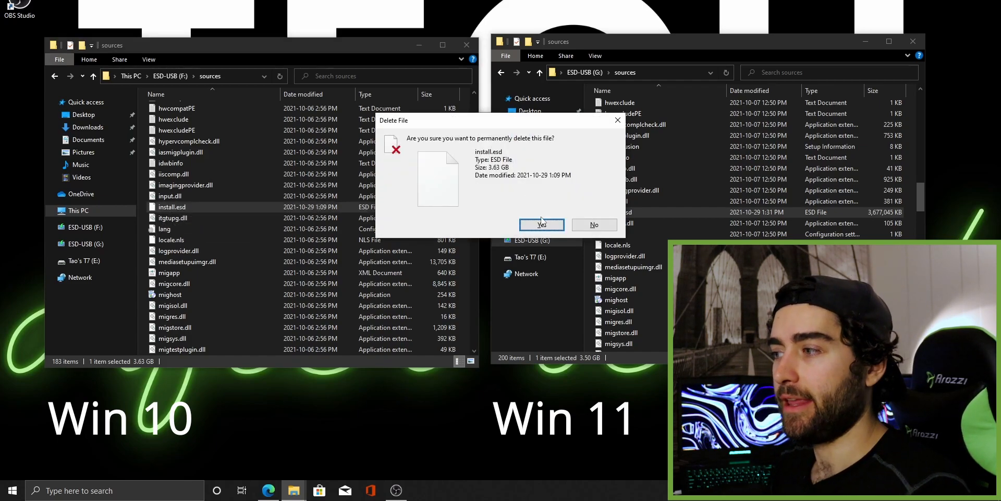
pyautogui.click(542, 224)
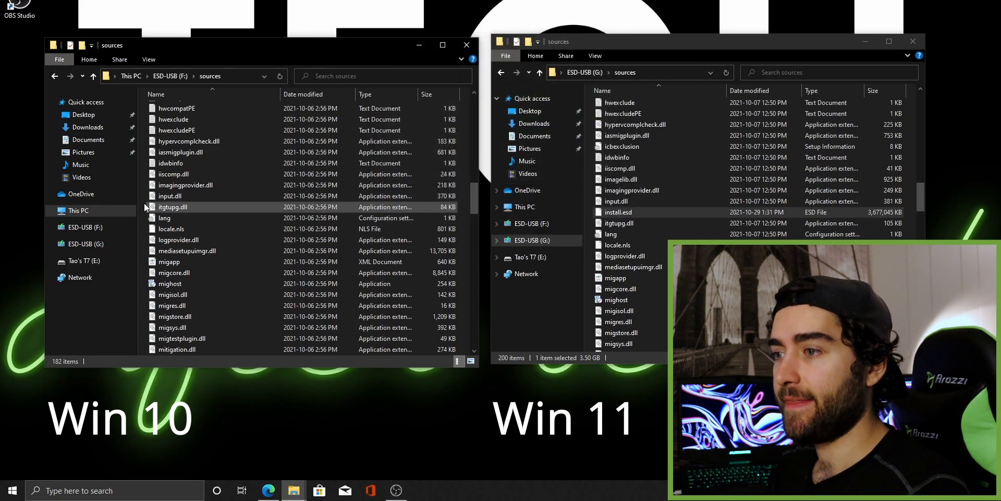
# Copy install.esd from the G: sources folder into the F: sources folder and close the G: window
pyautogui.click(641, 211)
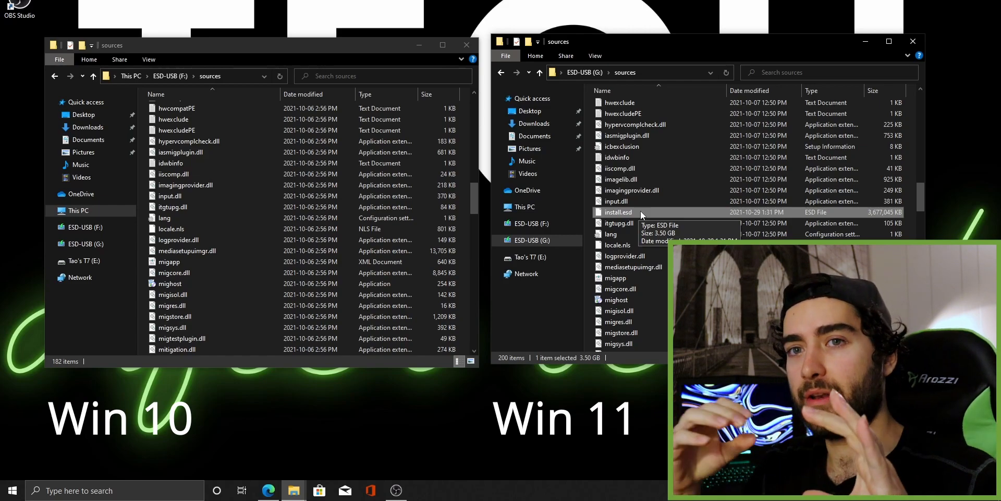
pyautogui.moveTo(640, 211); pyautogui.dragTo(282, 211)
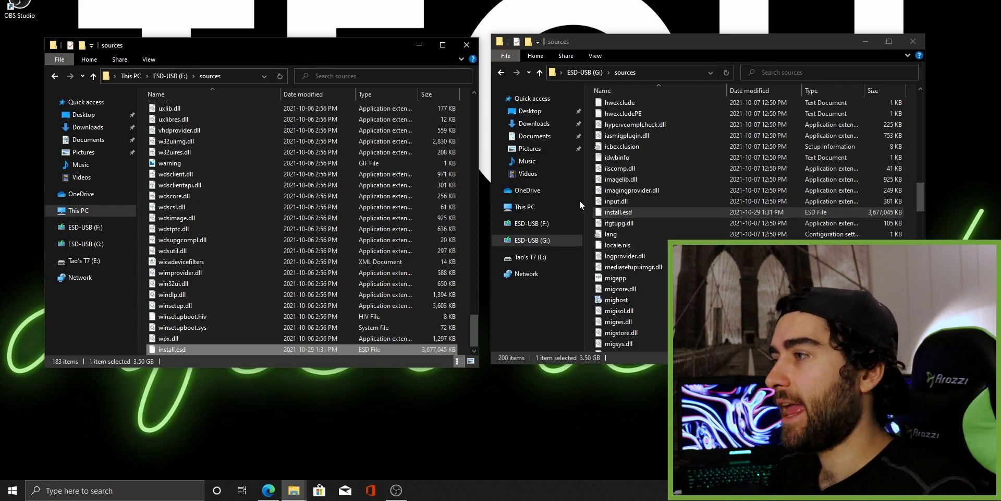
pyautogui.click(923, 38)
# Return to the root of ESD-USB (F:), run the setup application, and minimize the File Explorer window
pyautogui.moveTo(326, 45); pyautogui.dragTo(571, 31)
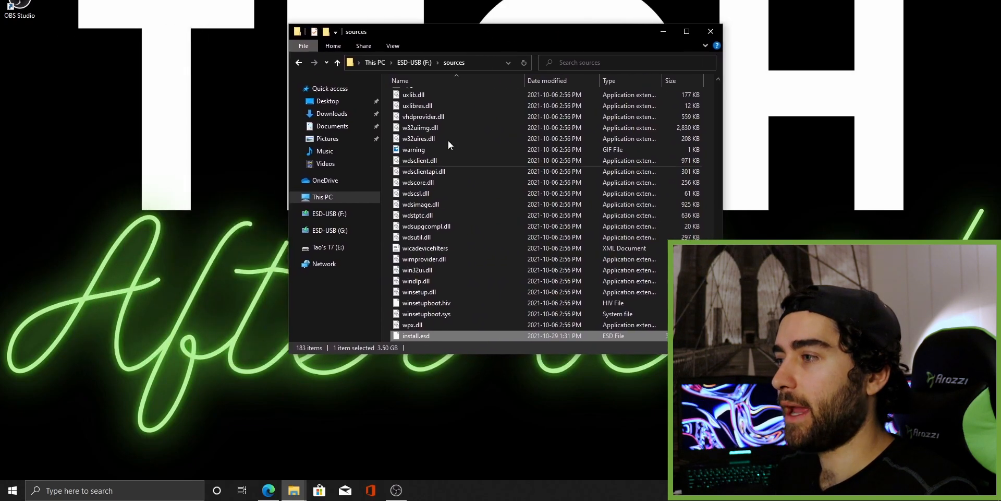
pyautogui.click(420, 63)
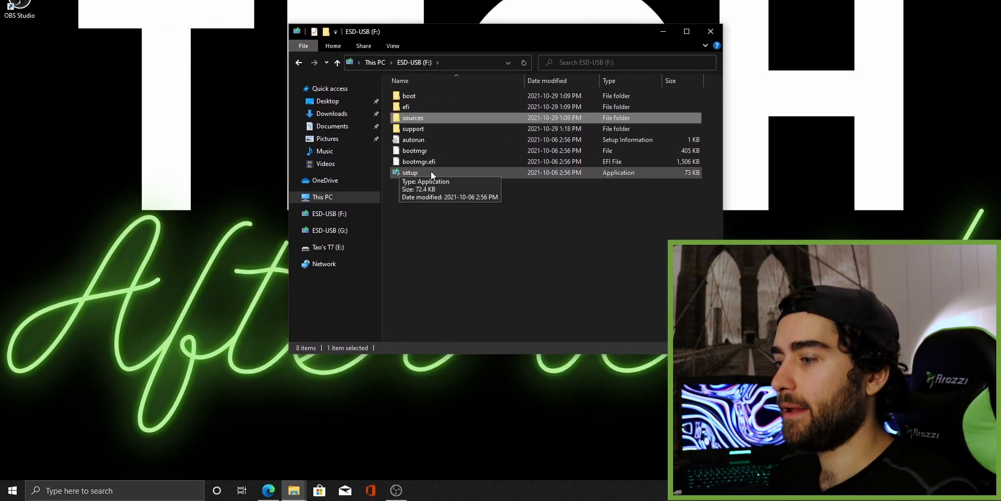
pyautogui.moveTo(436, 35); pyautogui.dragTo(428, 37)
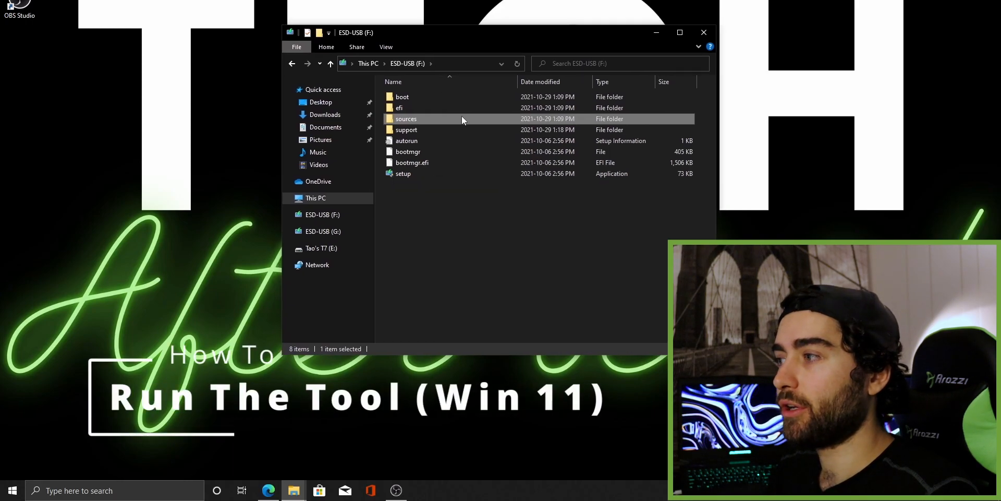
pyautogui.doubleClick(408, 177)
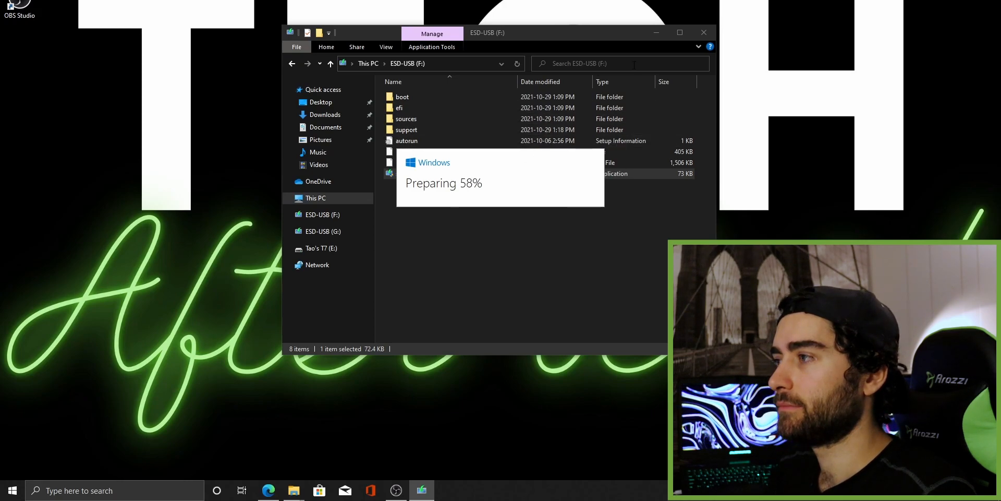
pyautogui.click(657, 34)
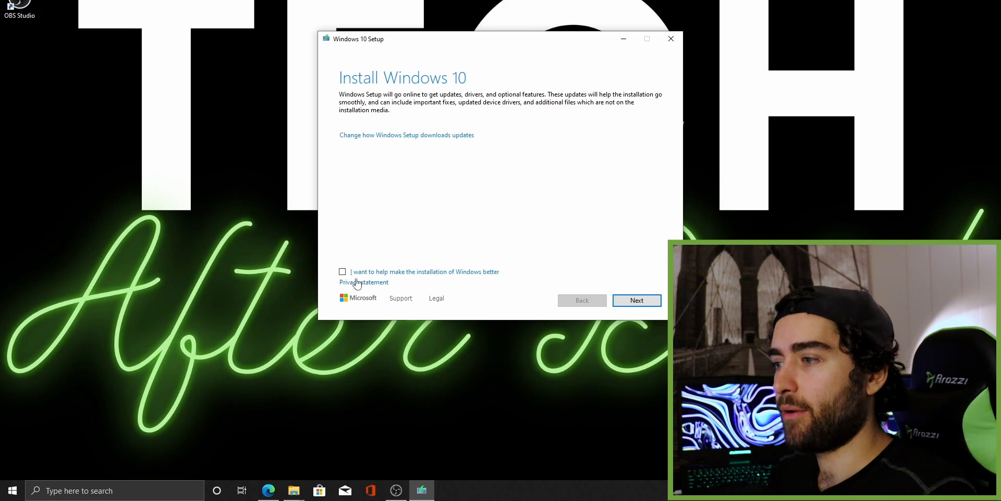
# Change the setup's update download choice to Not right now, continue, and accept the license terms
pyautogui.click(378, 137)
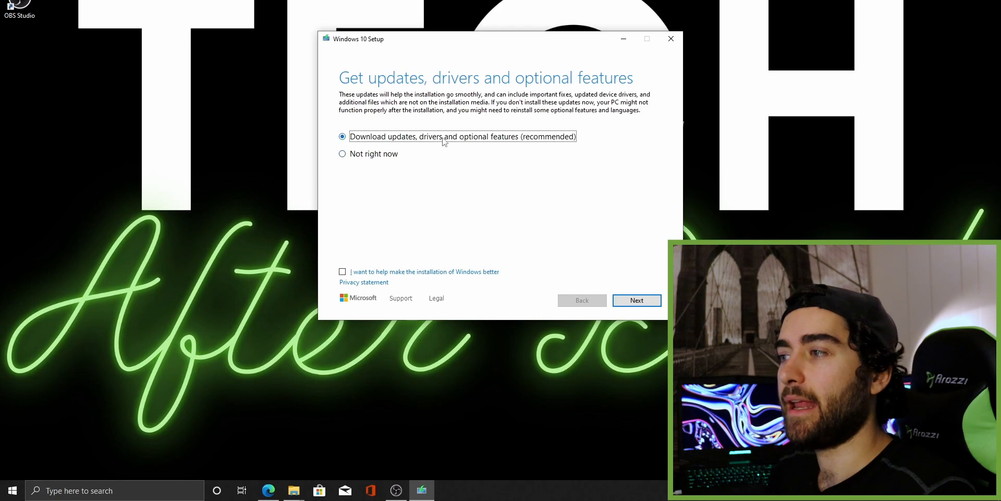
pyautogui.click(364, 156)
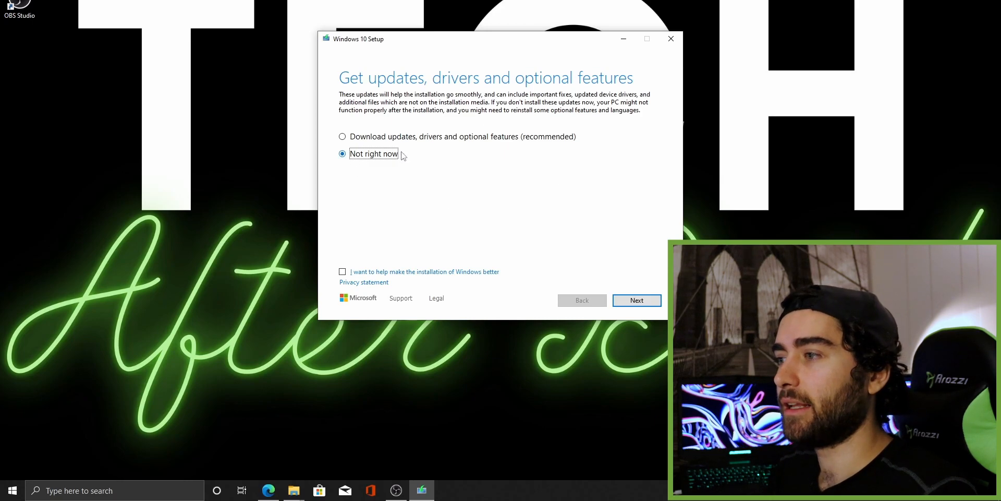
pyautogui.click(632, 301)
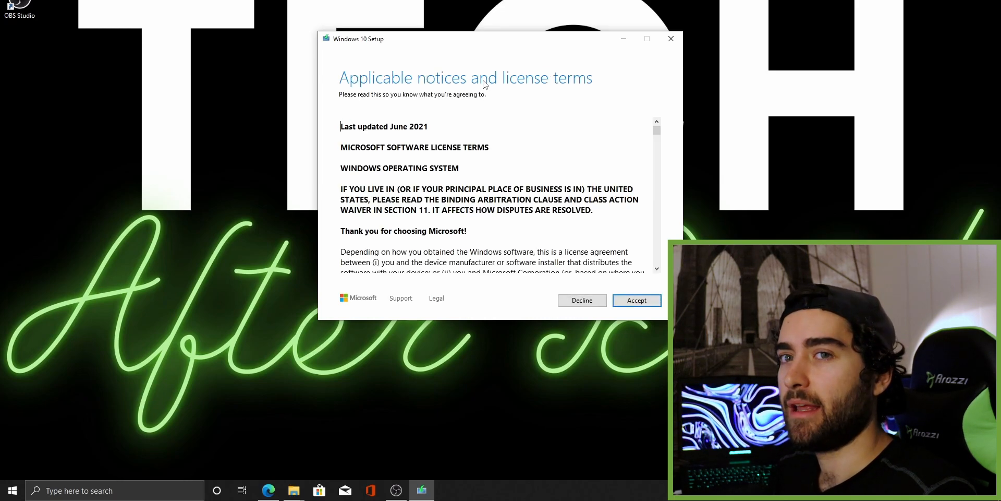
pyautogui.click(643, 305)
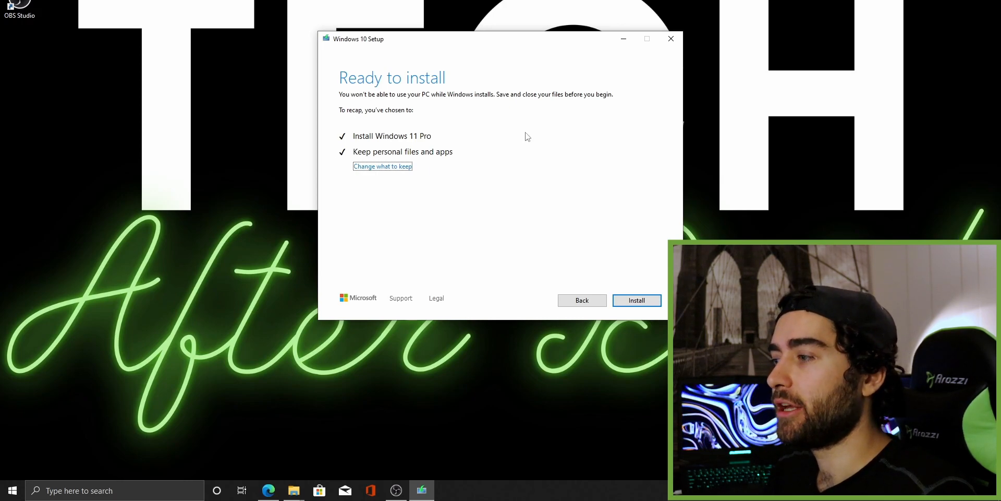
pyautogui.moveTo(475, 41)
pyautogui.mouseDown()
pyautogui.moveTo(460, 90)
pyautogui.moveTo(471, 45)
pyautogui.mouseUp()
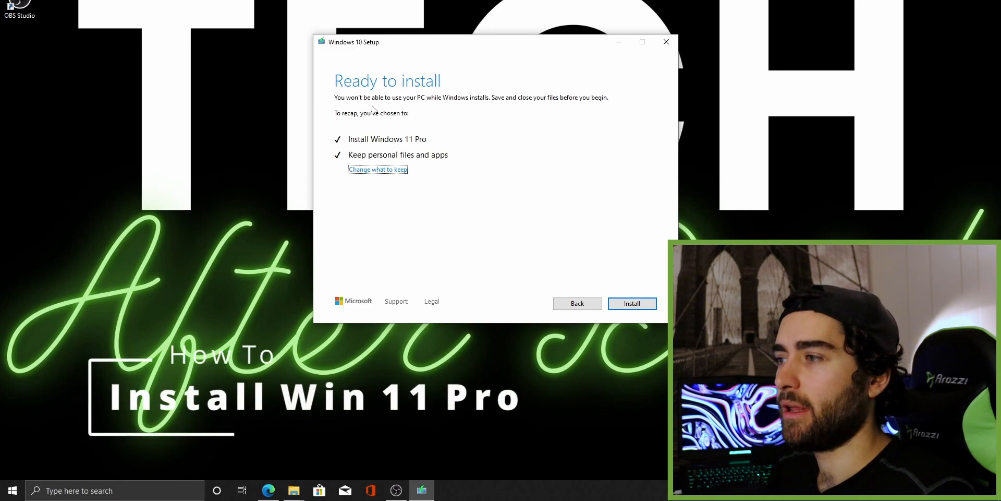
pyautogui.moveTo(463, 49); pyautogui.dragTo(468, 52)
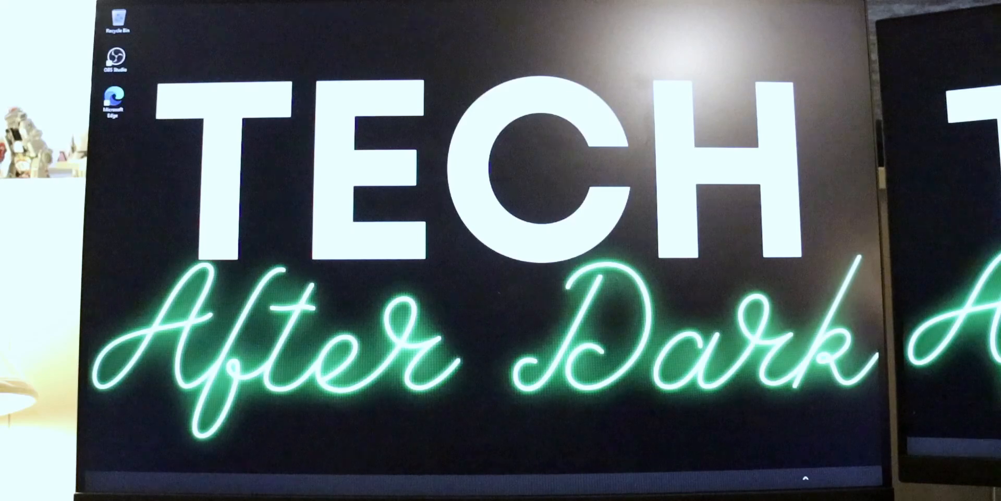
# Set the taskbar alignment to Left under Taskbar behaviors in the taskbar settings and close Settings
pyautogui.press('super')
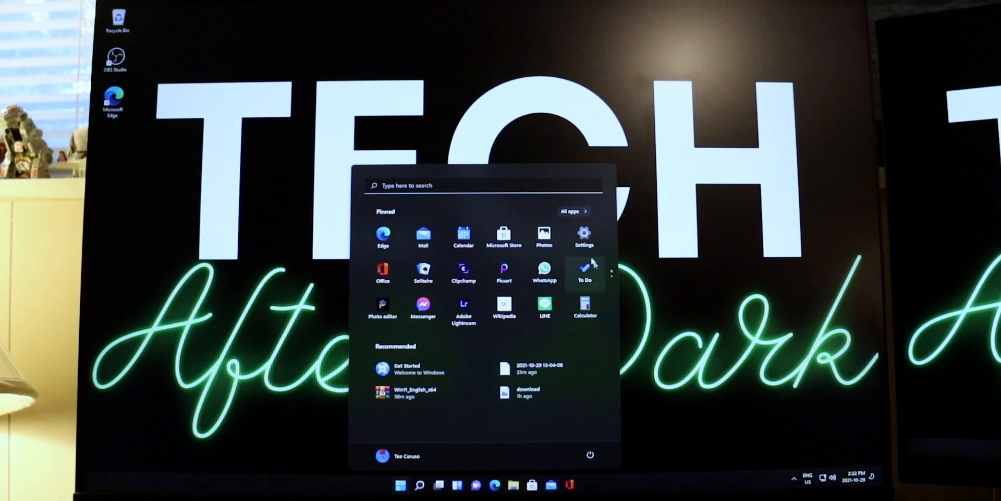
pyautogui.rightClick(621, 489)
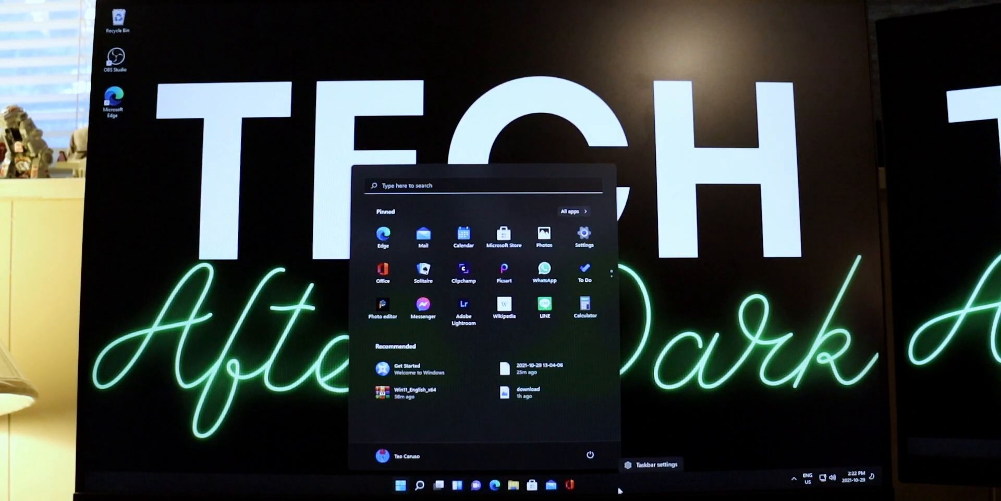
pyautogui.click(642, 465)
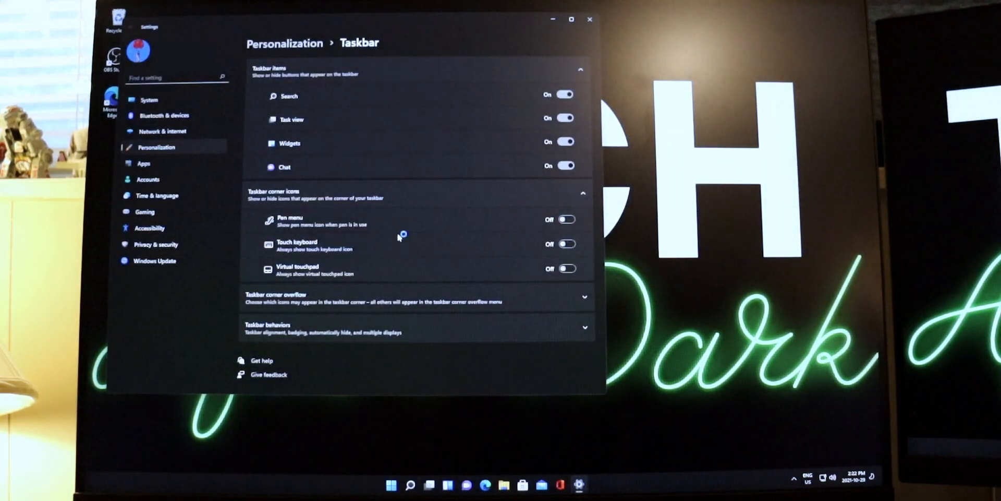
pyautogui.click(346, 303)
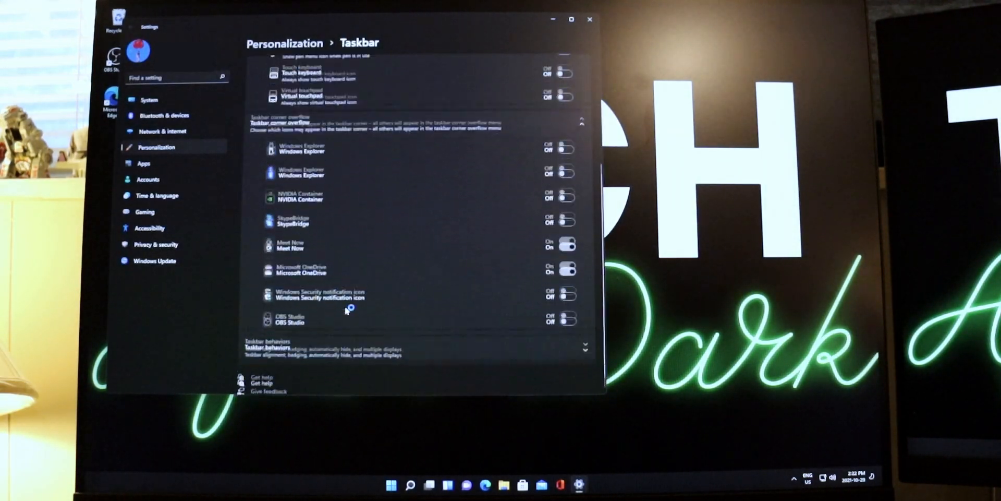
pyautogui.click(373, 344)
pyautogui.click(539, 232)
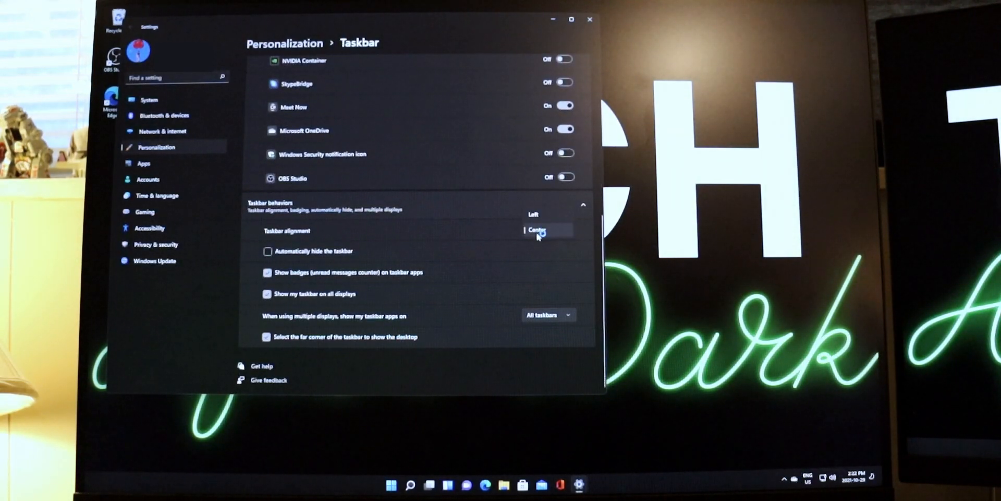
pyautogui.click(541, 219)
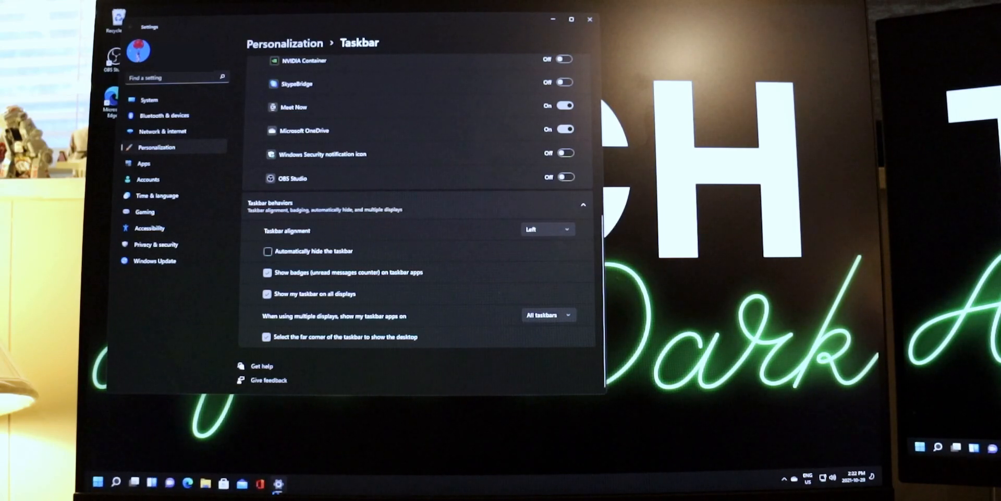
pyautogui.moveTo(492, 23); pyautogui.dragTo(588, 66)
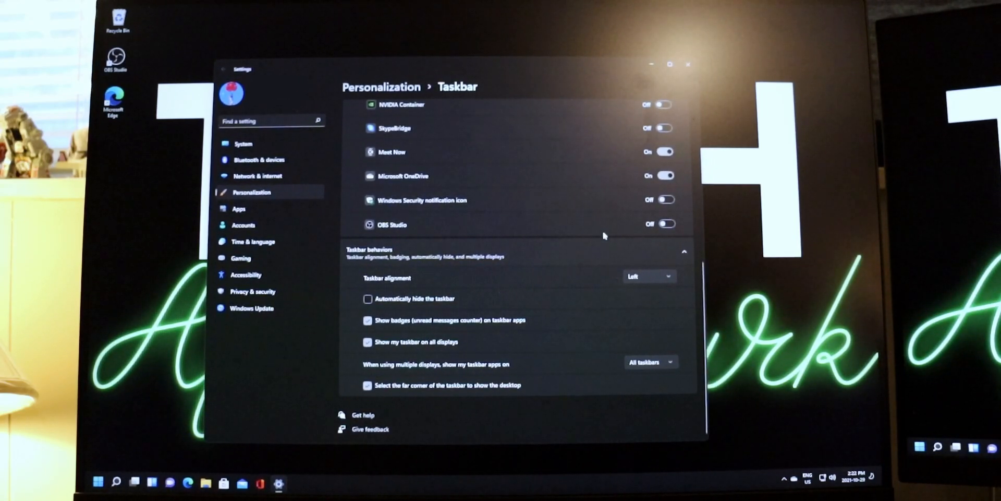
pyautogui.click(688, 66)
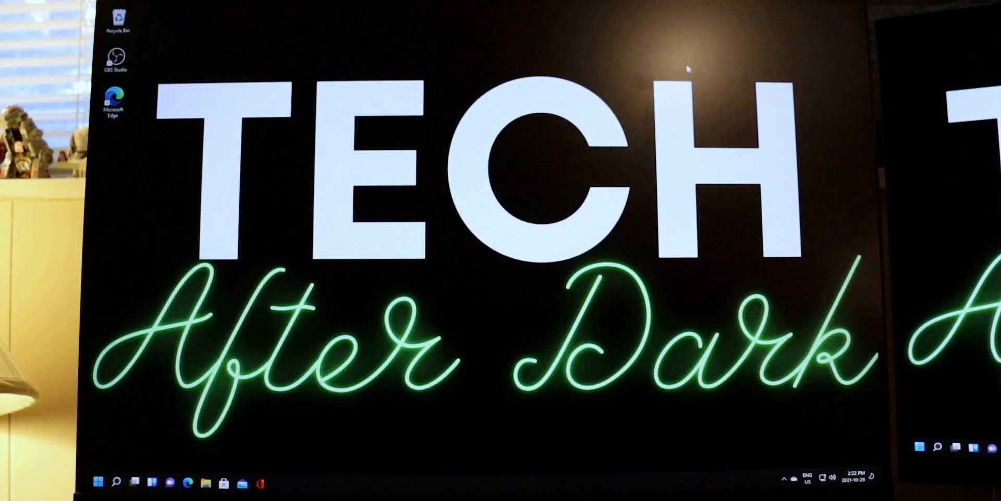
# Download the pending updates in Windows Update, and also download and install the 2021-10 Cumulative Update for Windows 11 (KB5006746)
pyautogui.click(98, 481)
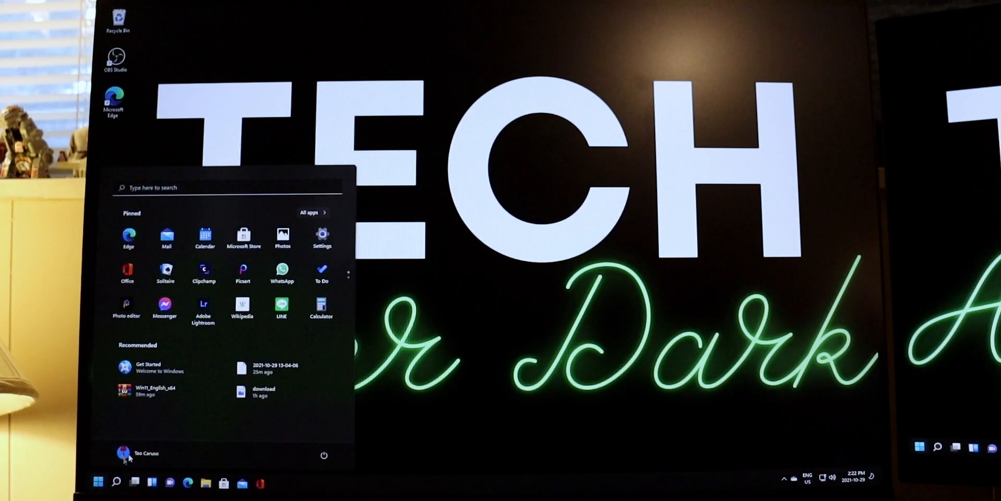
pyautogui.click(322, 236)
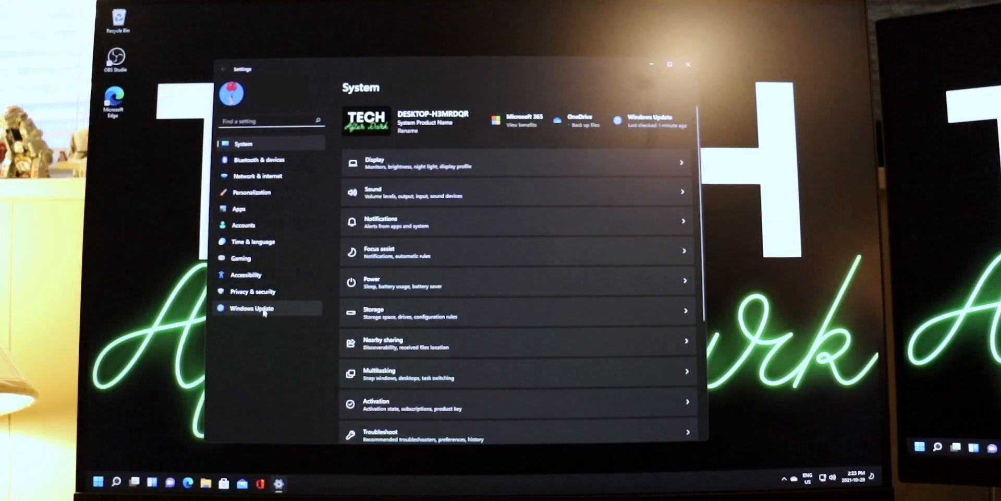
pyautogui.click(263, 309)
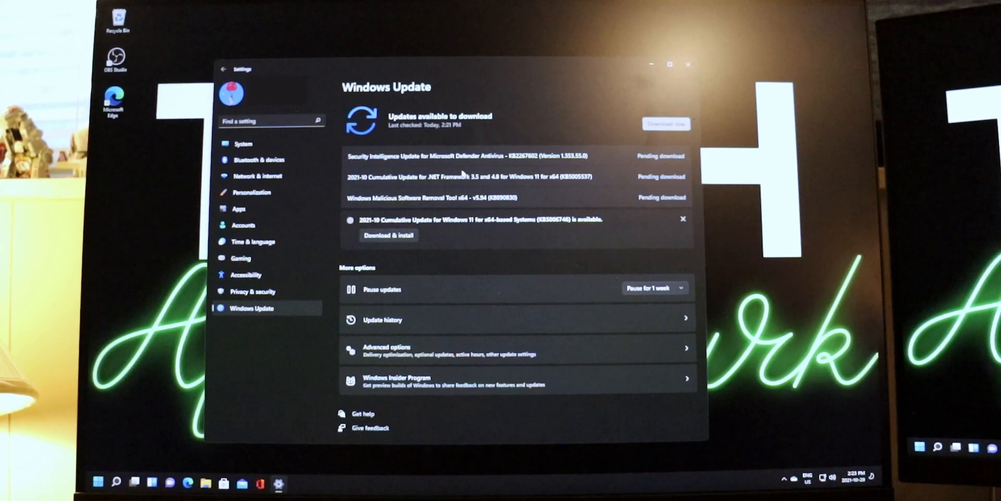
pyautogui.click(657, 124)
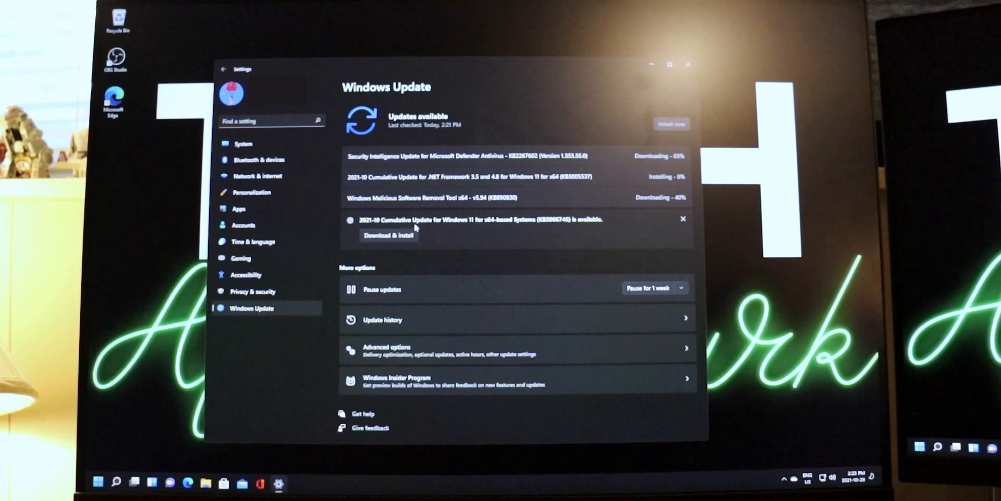
pyautogui.click(403, 237)
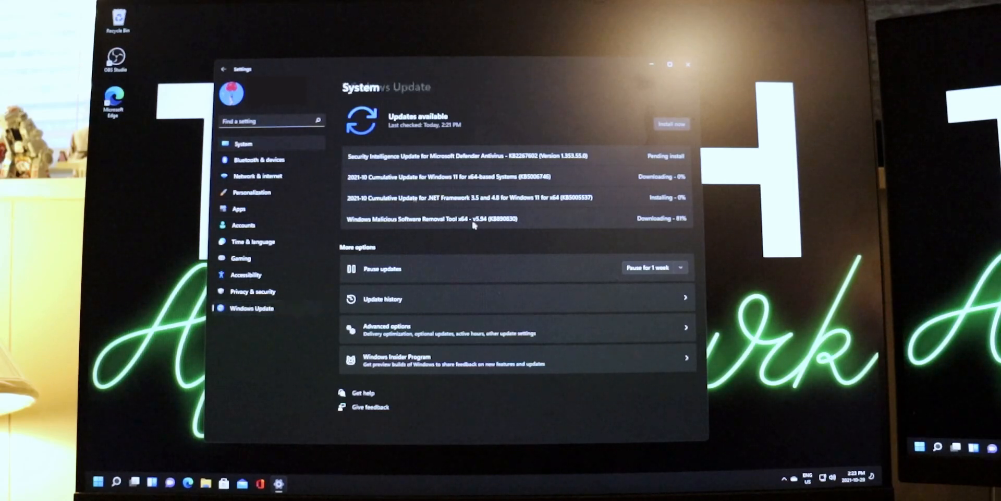
# Check the device and Windows specifications on the system's About page, and minimize Settings
pyautogui.scroll(-5, 449, 402)
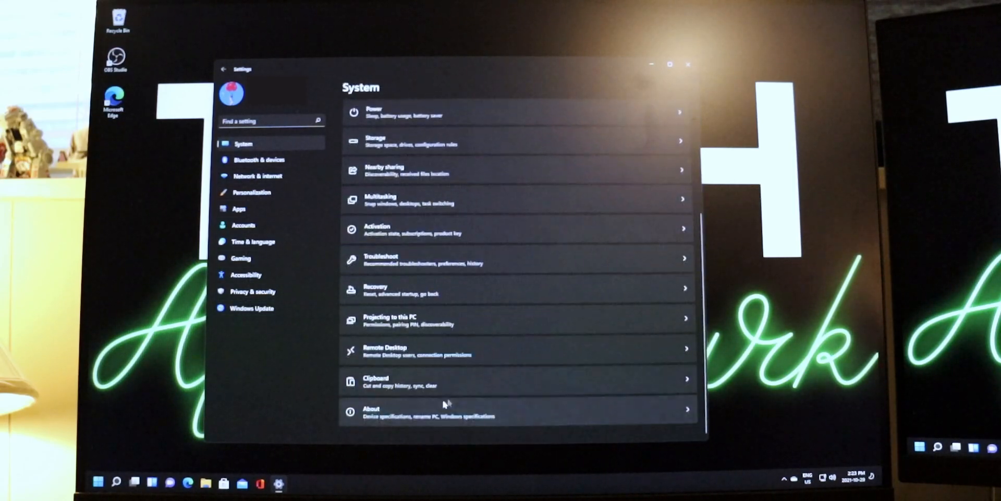
pyautogui.click(404, 416)
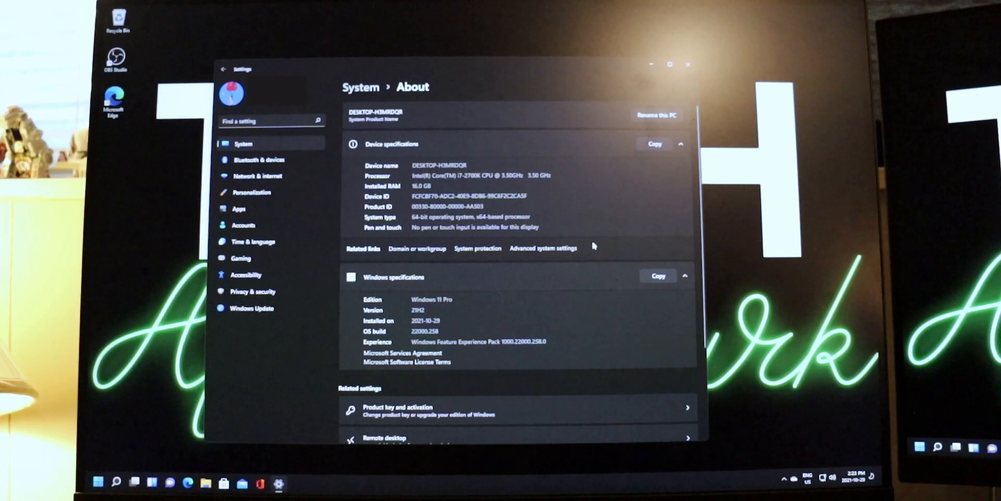
pyautogui.scroll(-3, 591, 239)
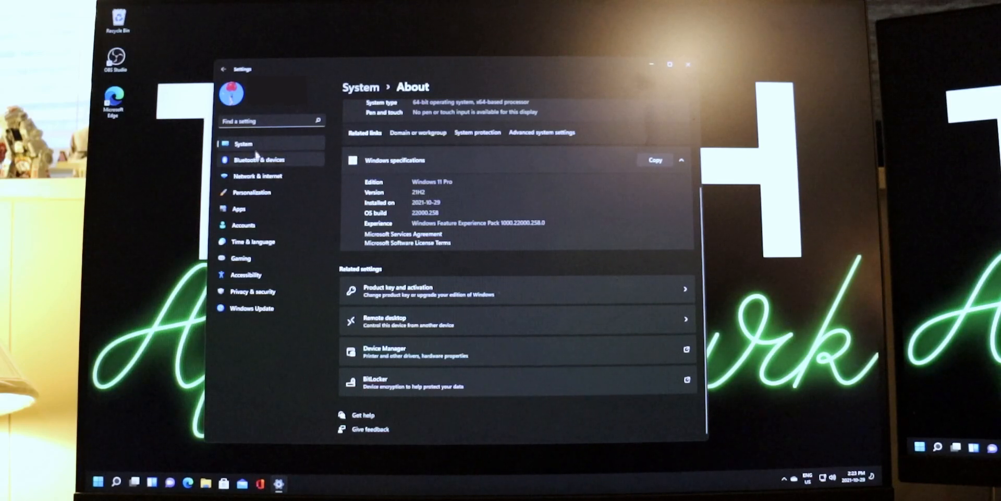
pyautogui.click(652, 66)
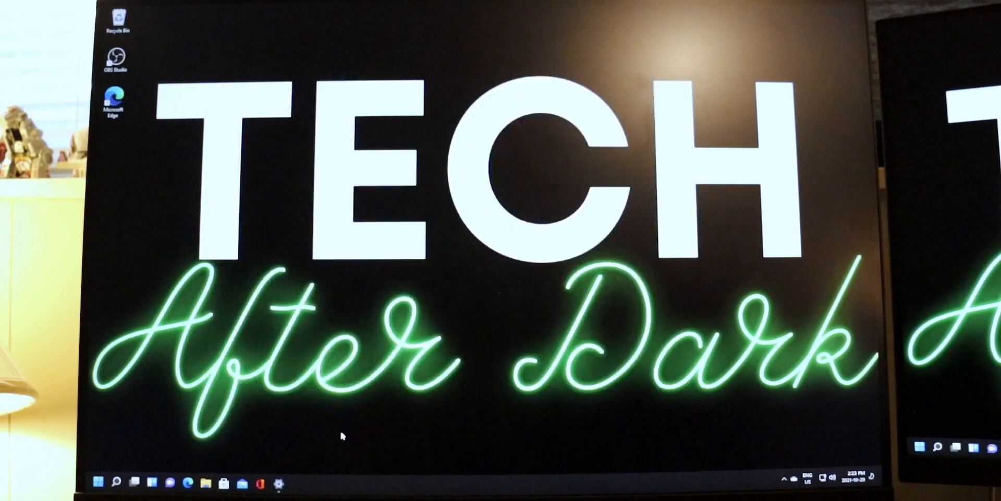